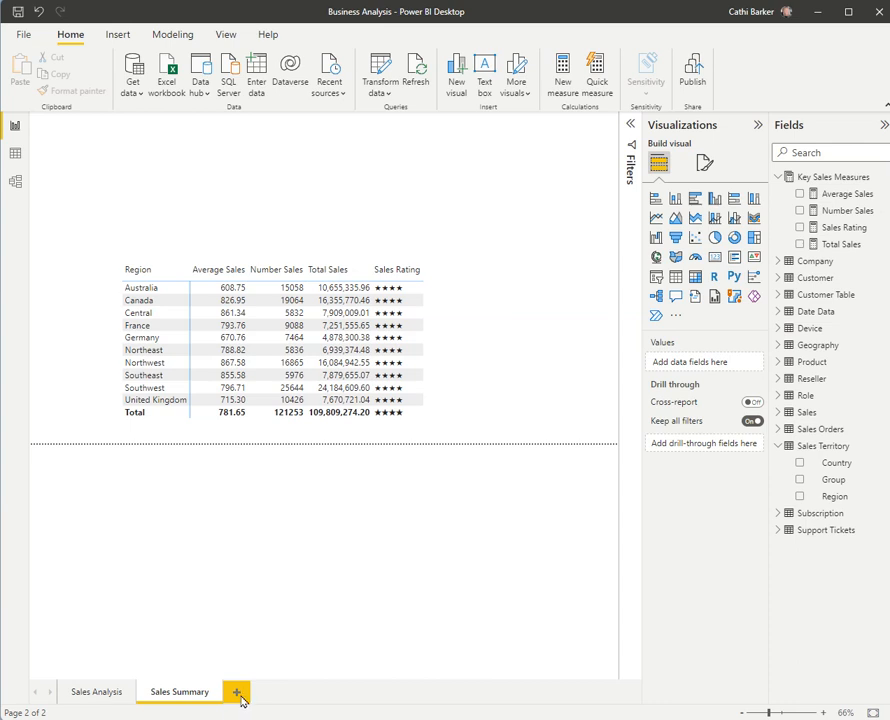
Step: Add a new report page after Sales Summary and name it Support Summary
{"action": "left_click", "coordinate": [237, 693]}
{"action": "double_click", "coordinate": [244, 692]}
{"action": "type", "text": "report Summary"}
{"action": "key", "text": "Return"}
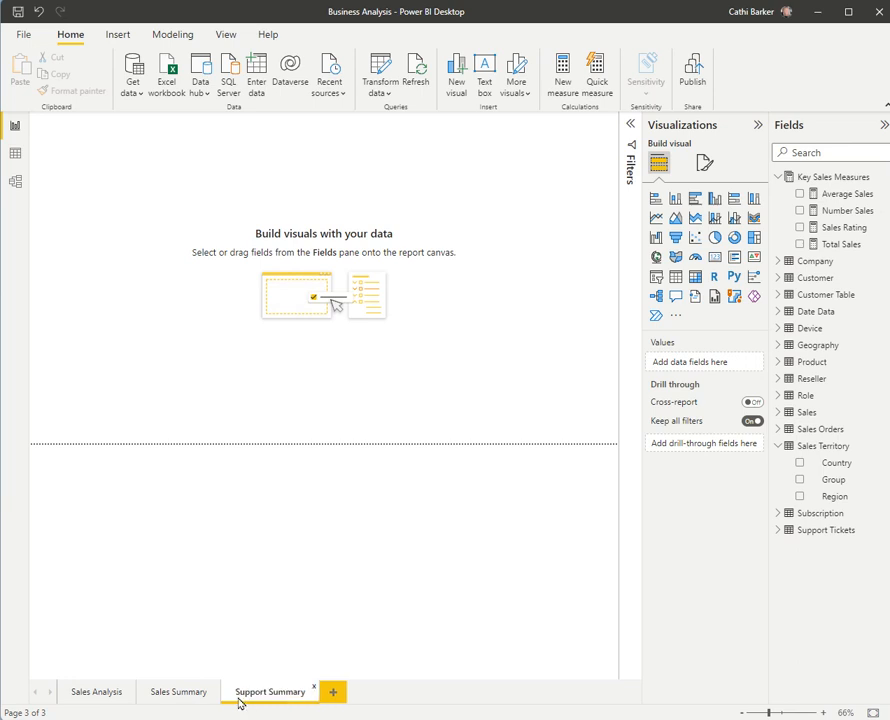
Step: Create an empty manually entered table named Key Ticket Measures and load it into the model
{"action": "left_click", "coordinate": [257, 64]}
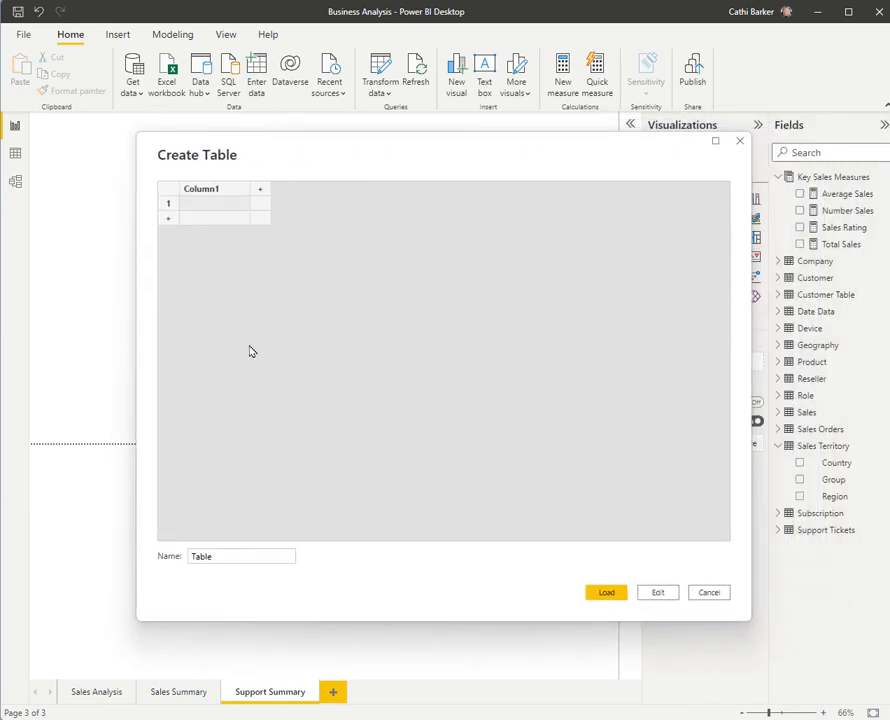
{"action": "left_click_drag", "start_coordinate": [215, 555], "coordinate": [113, 564]}
{"action": "type", "text": "Key Ticket Measures"}
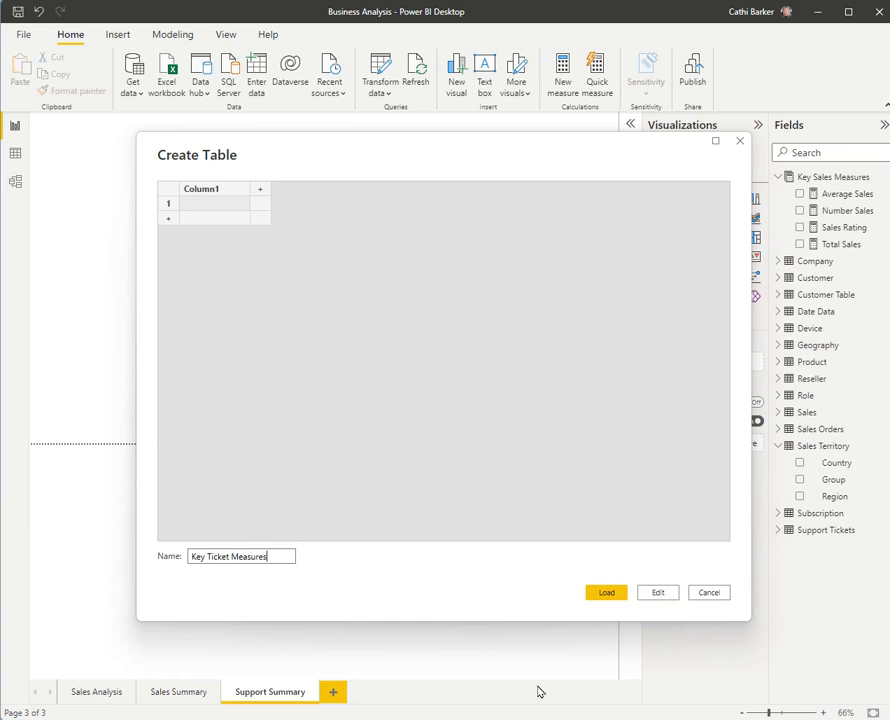
{"action": "left_click", "coordinate": [606, 592]}
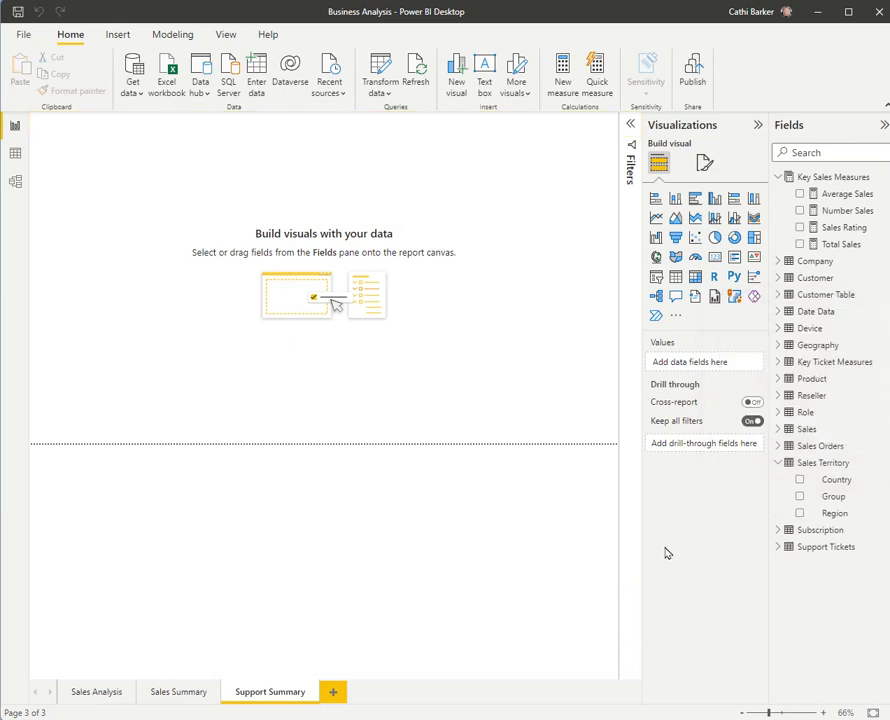
Step: Add the measure Number Tickets = COUNT('Support Tickets'[Support Ticket ID]) to the Key Ticket Measures table
{"action": "right_click", "coordinate": [849, 366]}
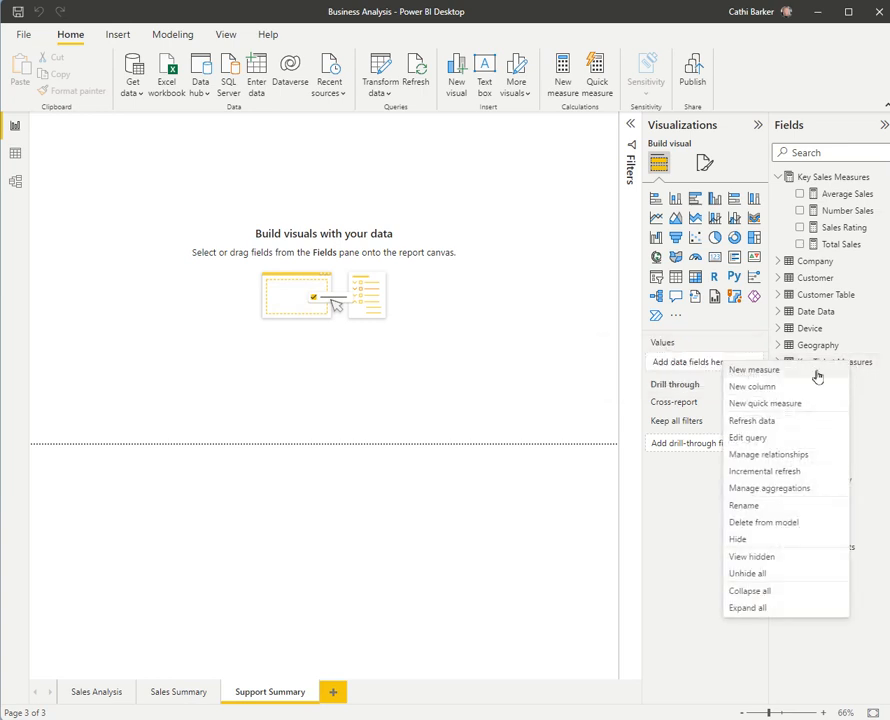
{"action": "left_click", "coordinate": [804, 372]}
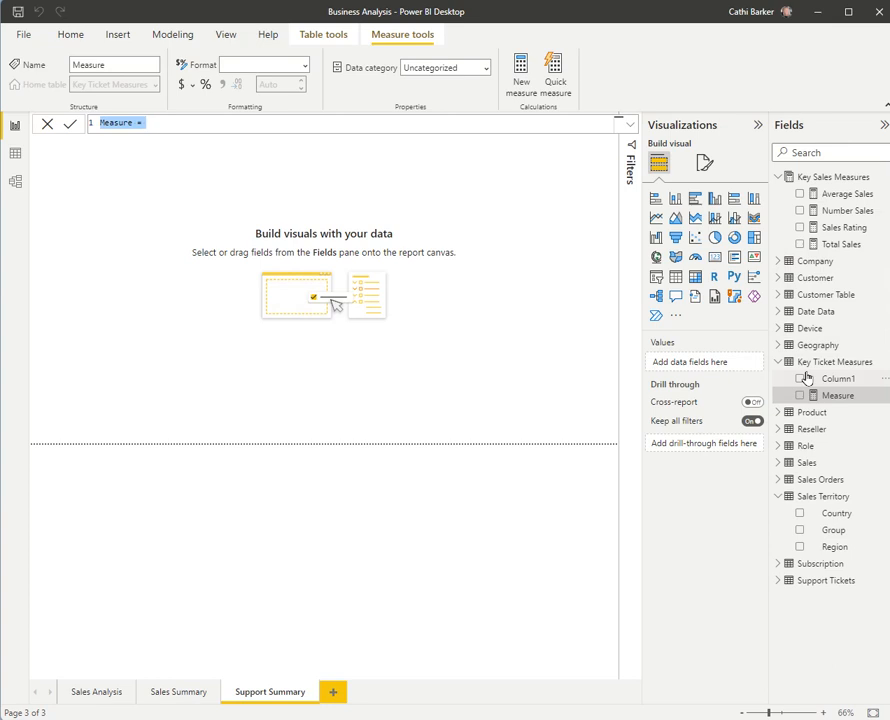
{"action": "type", "text": "N"}
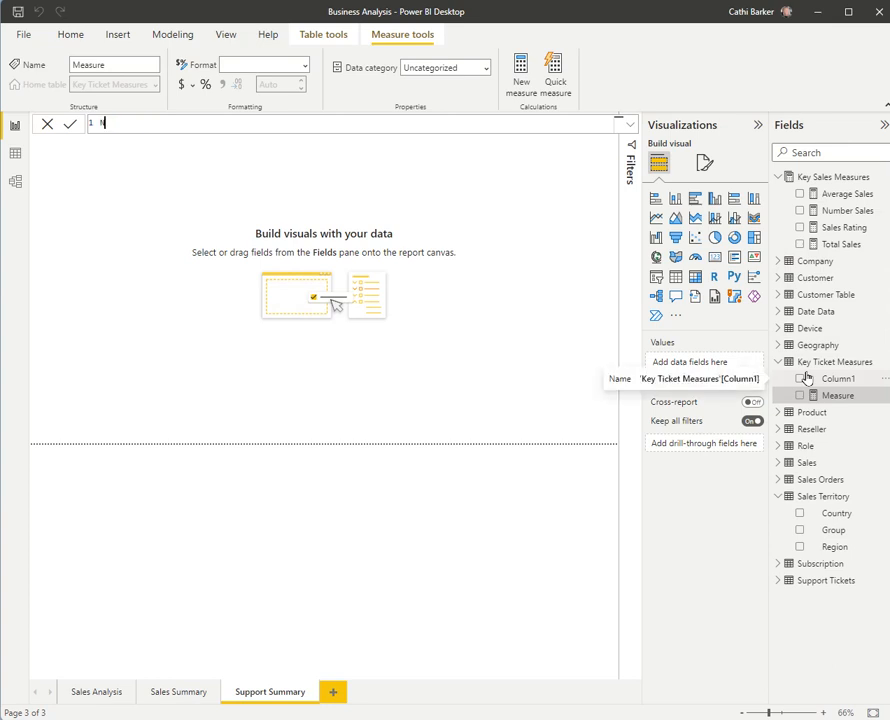
{"action": "type", "text": "umber Tickets=count"}
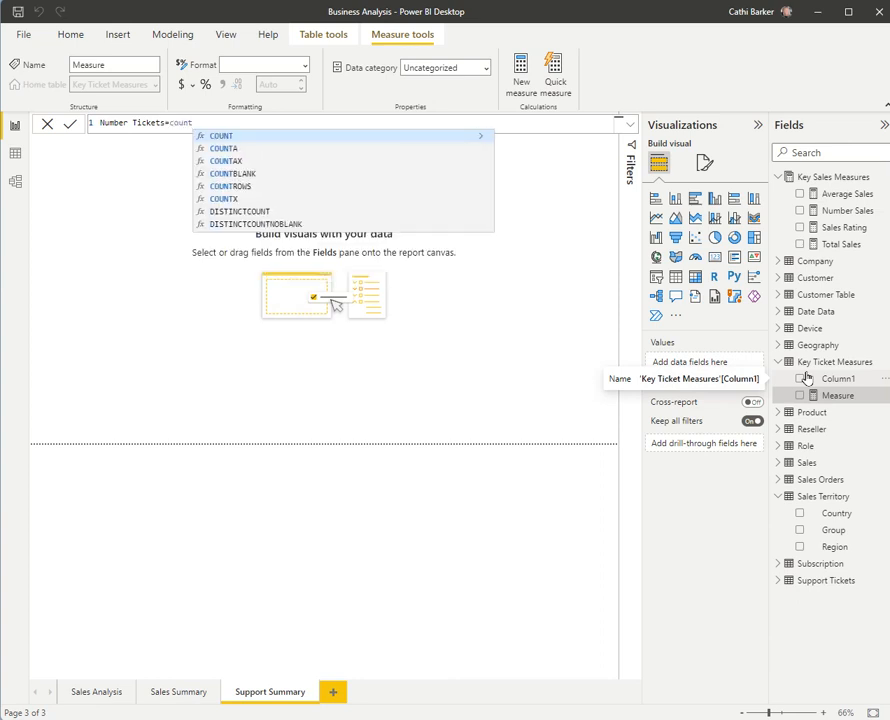
{"action": "key", "text": "Tab"}
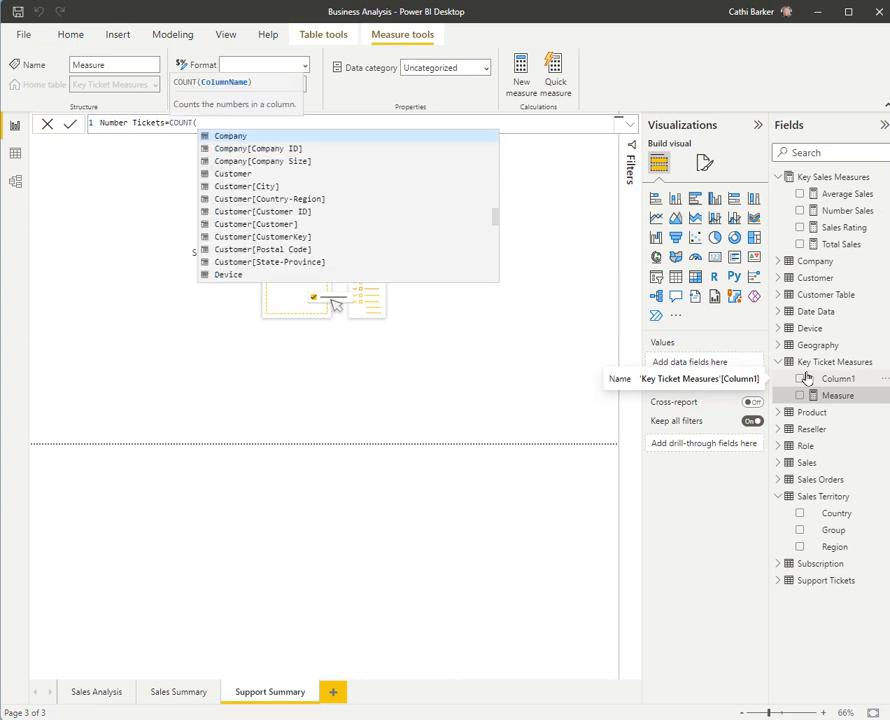
{"action": "type", "text": "suppo"}
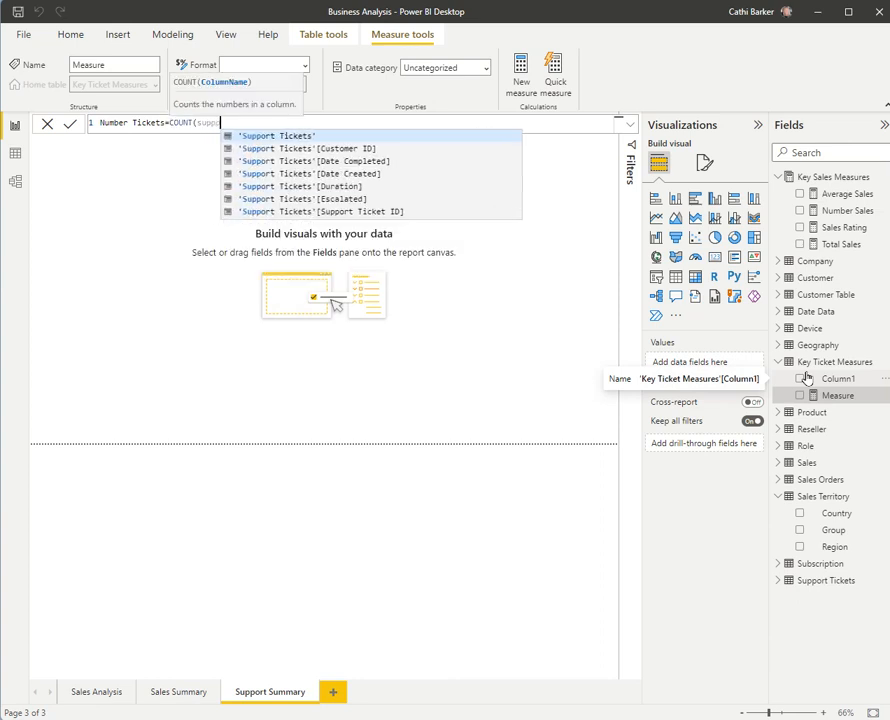
{"action": "key", "text": "Down"}
{"action": "key", "text": "Down"}
{"action": "key", "text": "Down"}
{"action": "key", "text": "Down"}
{"action": "key", "text": "Down"}
{"action": "key", "text": "Down"}
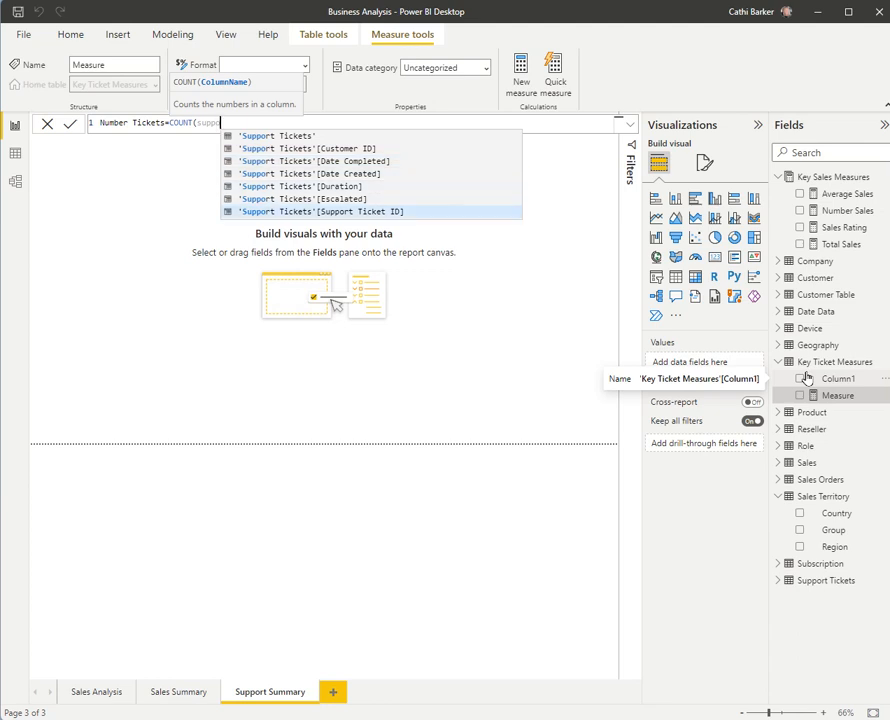
{"action": "key", "text": "Tab"}
{"action": "key", "text": "Return"}
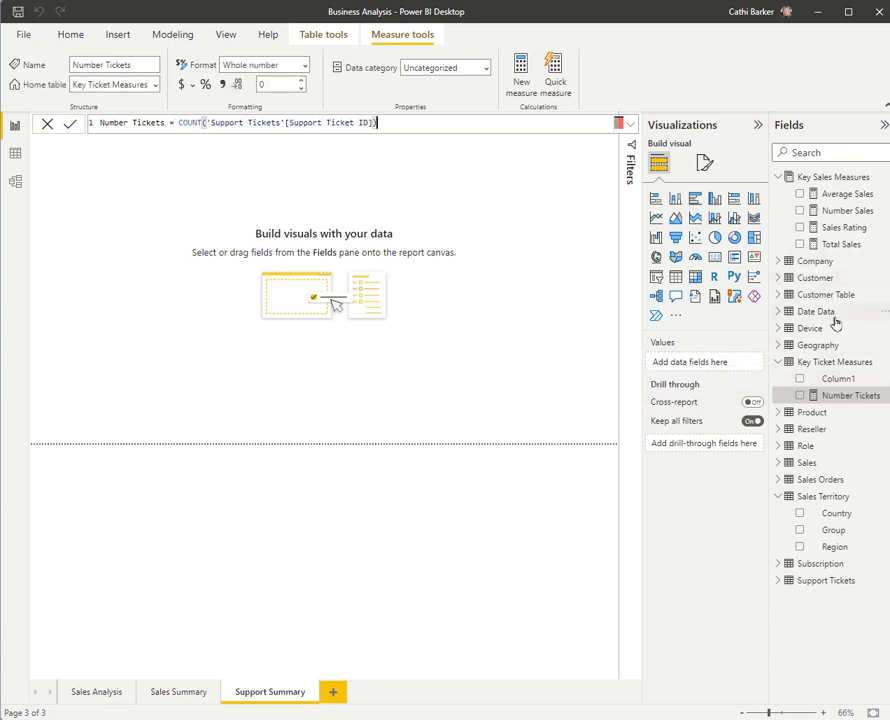
Step: Delete the placeholder column Column1 of the Key Ticket Measures table from the model
{"action": "right_click", "coordinate": [839, 379]}
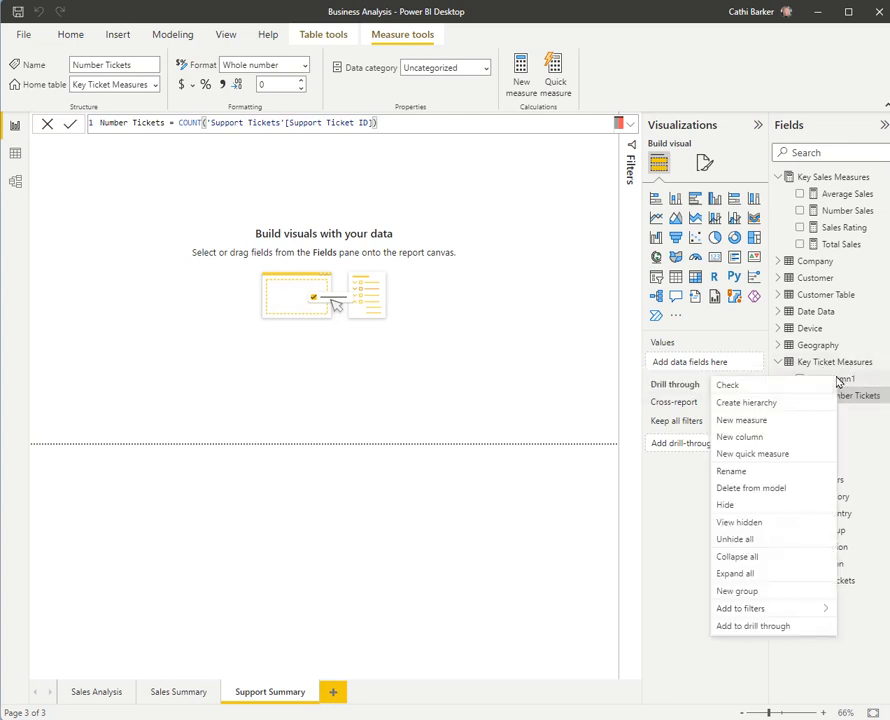
{"action": "left_click", "coordinate": [740, 489]}
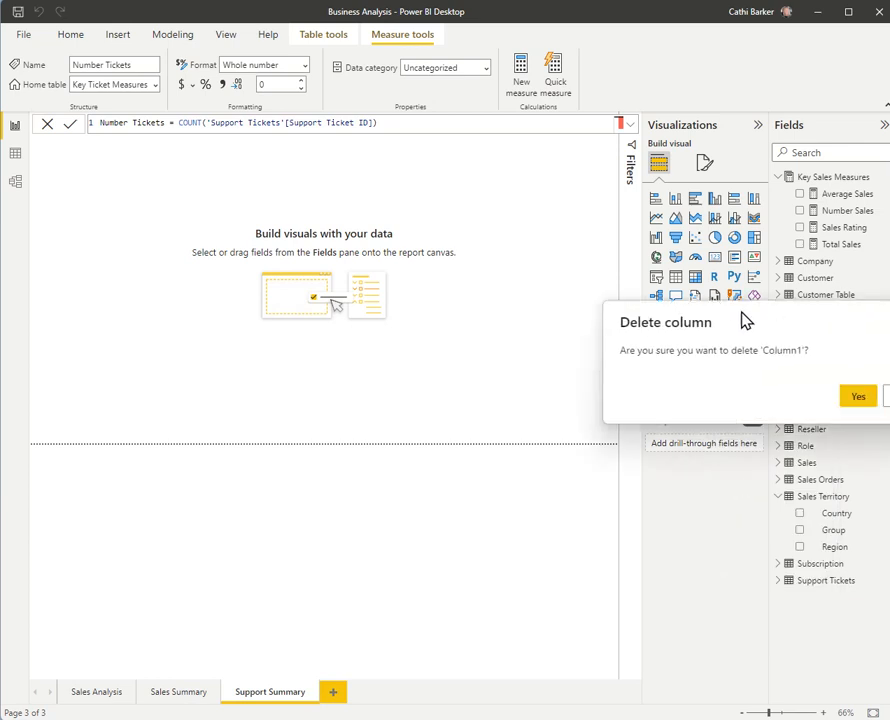
{"action": "left_click", "coordinate": [625, 397]}
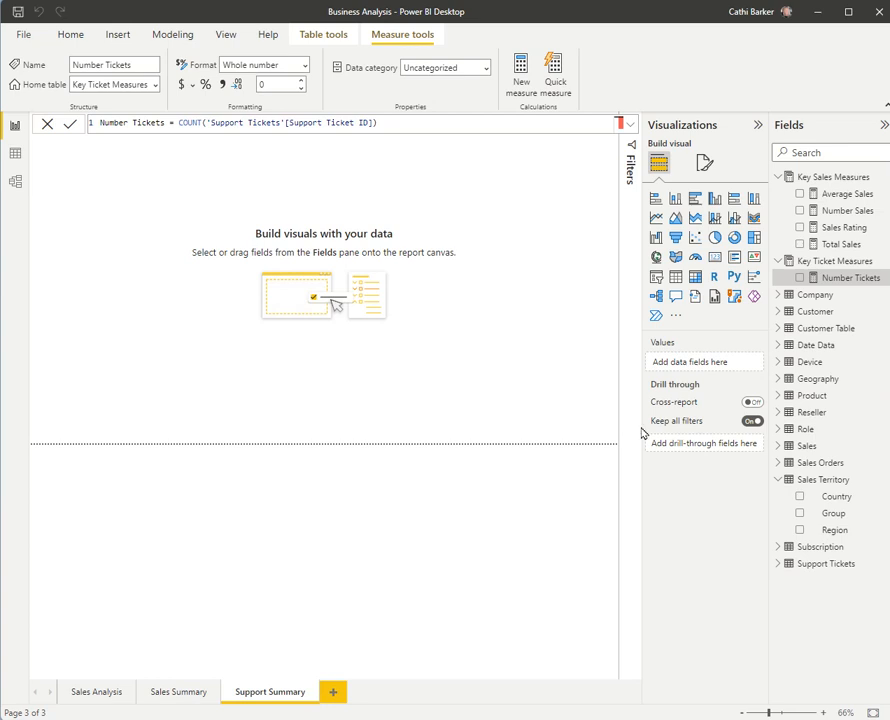
Step: Add the measure Total Duration = SUM('Support Tickets'[Duration]) to the Key Ticket Measures table
{"action": "right_click", "coordinate": [823, 261]}
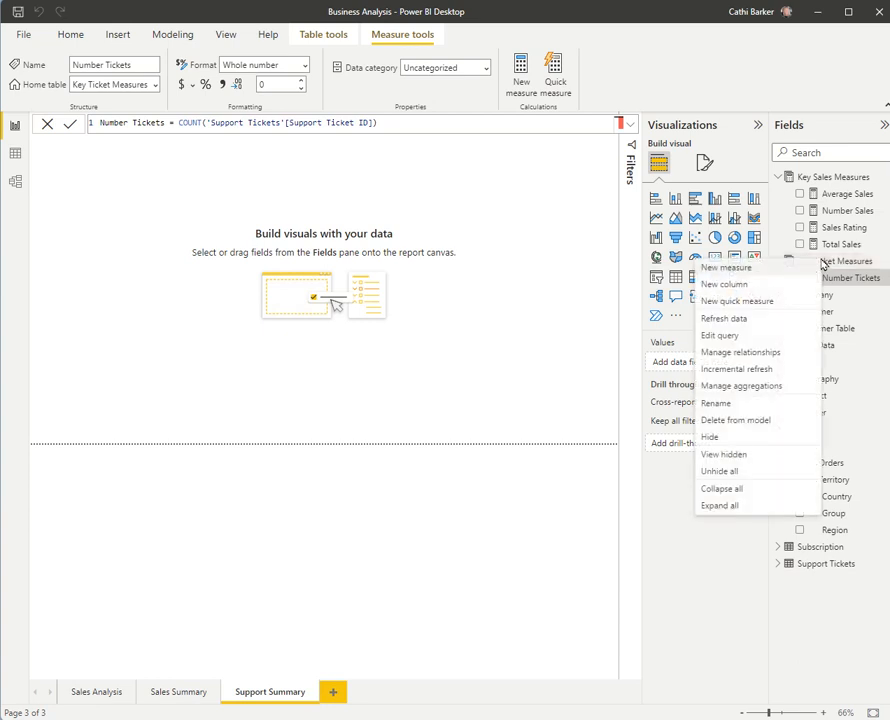
{"action": "key", "text": "Escape"}
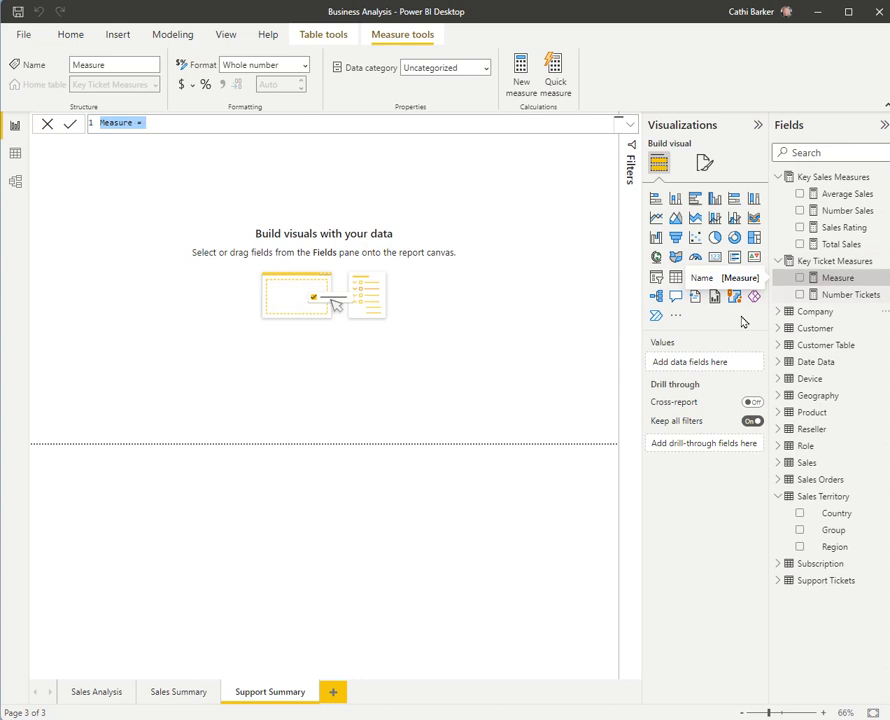
{"action": "type", "text": "Total"}
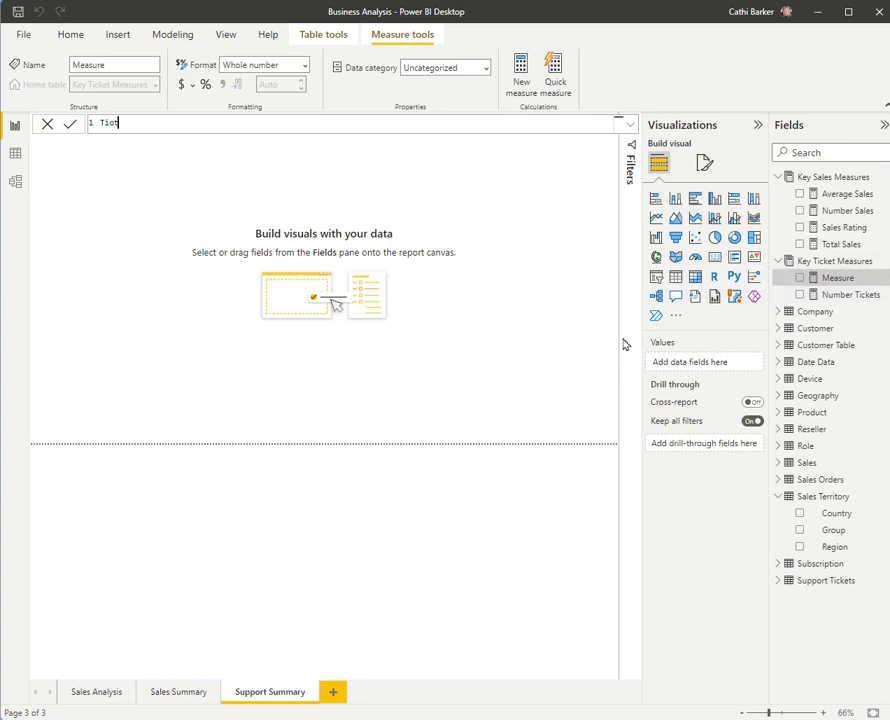
{"action": "type", "text": " Duration=sum"}
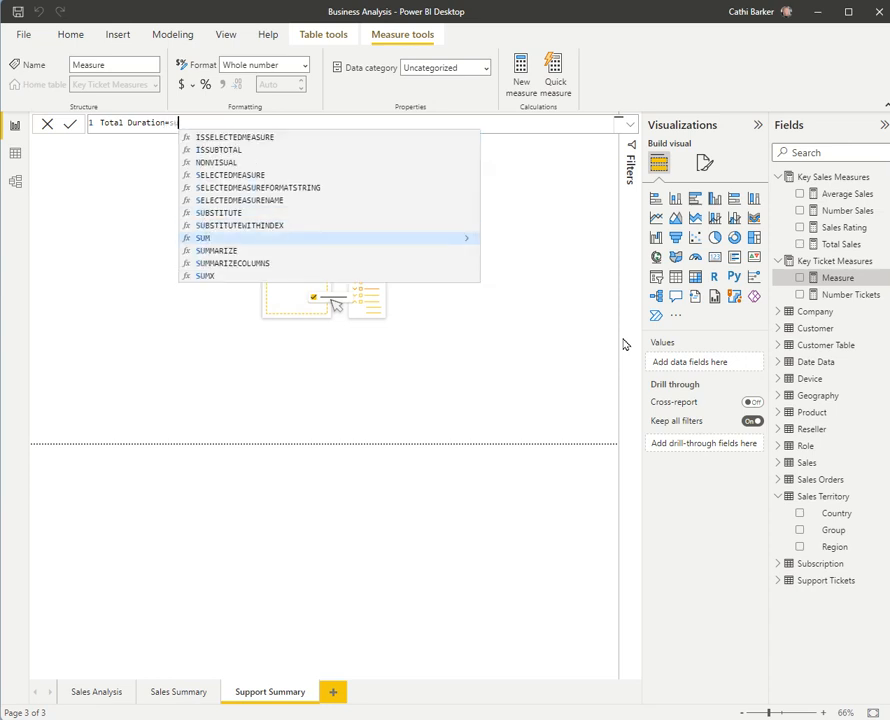
{"action": "key", "text": "Tab"}
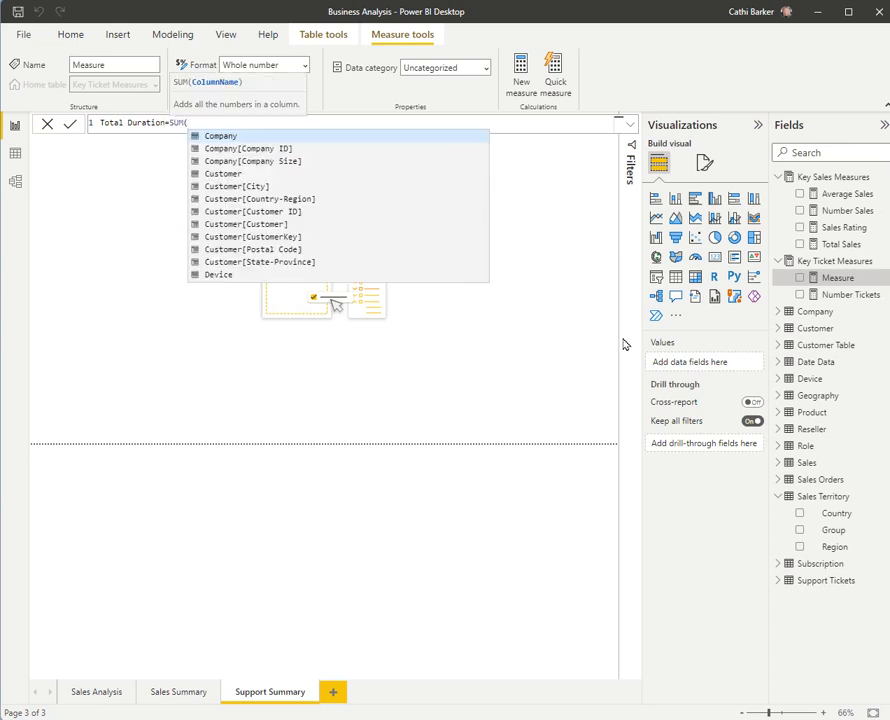
{"action": "type", "text": "dur"}
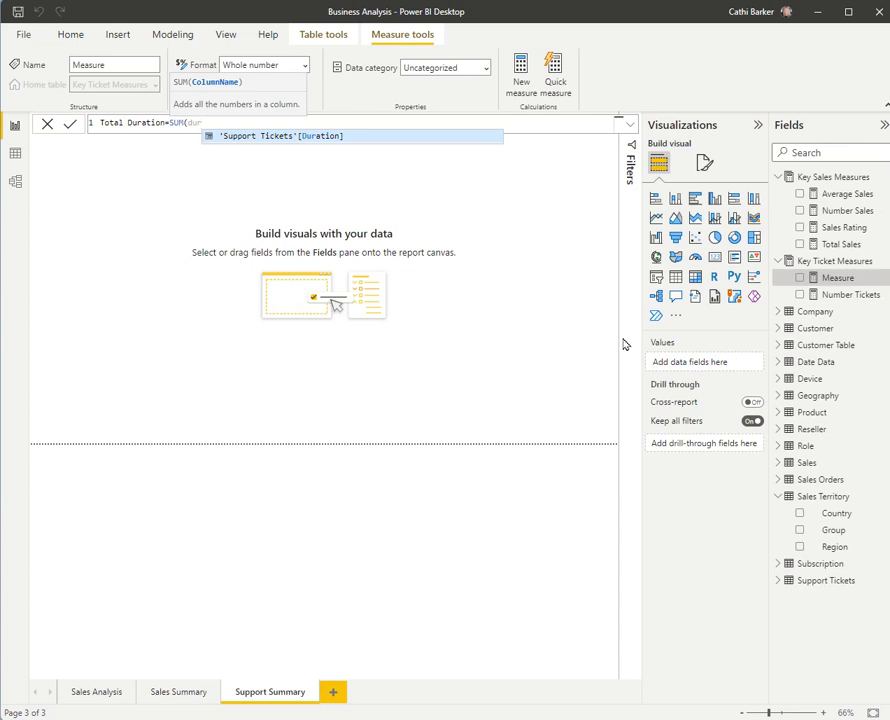
{"action": "key", "text": "Tab"}
{"action": "type", "text": ")"}
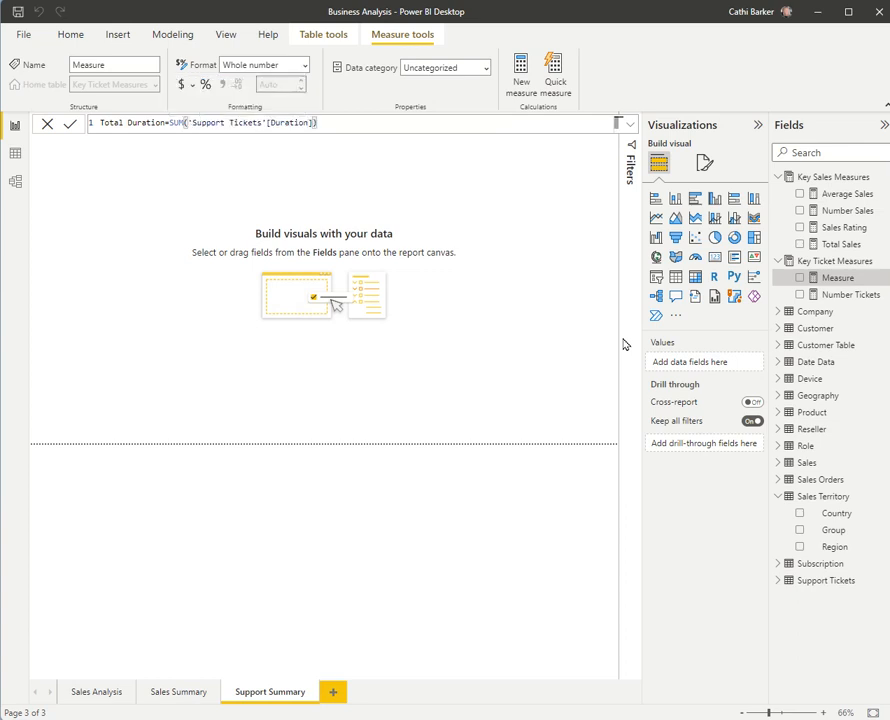
{"action": "key", "text": "Return"}
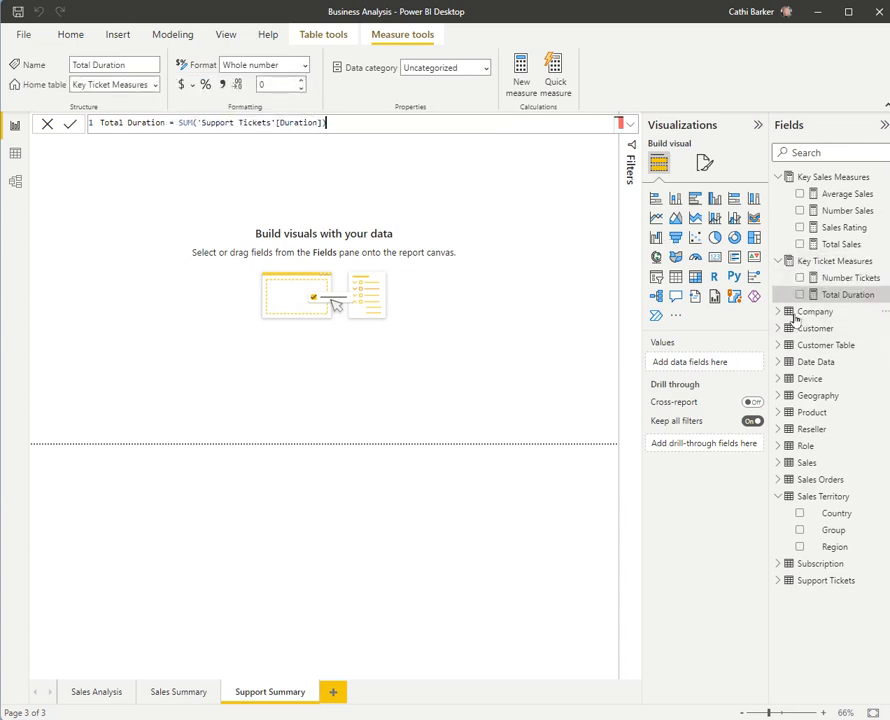
Step: Start a new measure in Key Ticket Measures named Average Ticket Duration, with a formula that opens the DIVIDE function
{"action": "right_click", "coordinate": [828, 262]}
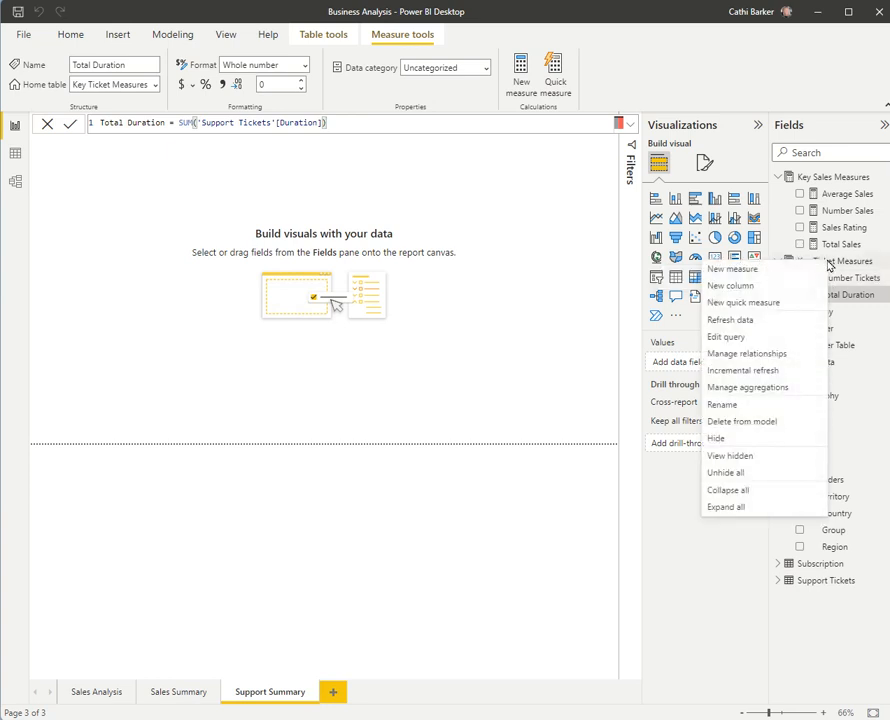
{"action": "left_click", "coordinate": [785, 276]}
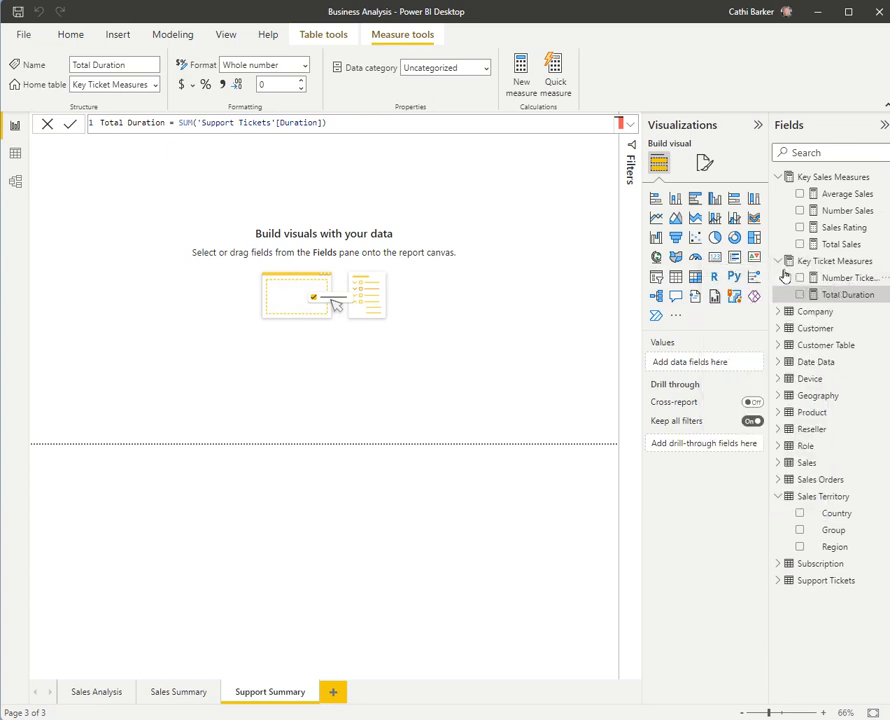
{"action": "type", "text": "vera"}
{"action": "key", "text": "BackSpace"}
{"action": "key", "text": "BackSpace"}
{"action": "key", "text": "BackSpace"}
{"action": "key", "text": "BackSpace"}
{"action": "type", "text": "Average Ticket Duration"}
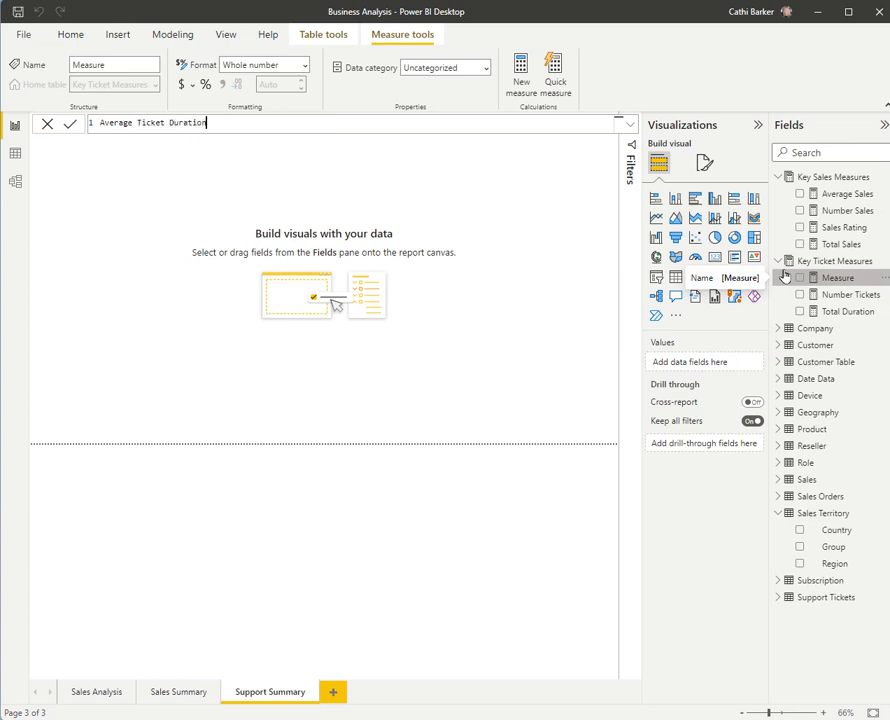
{"action": "type", "text": "=divi"}
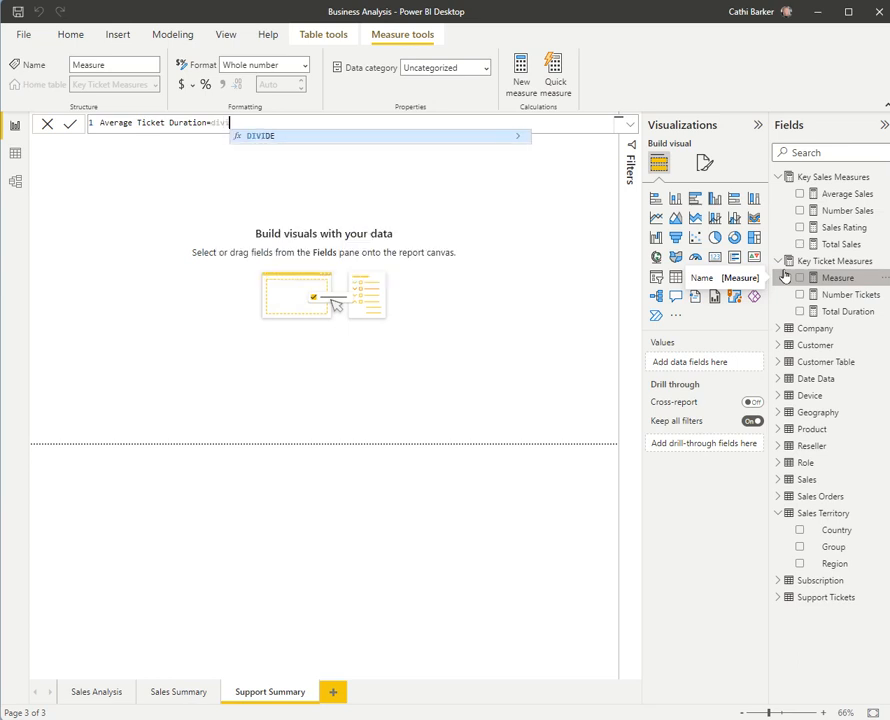
{"action": "key", "text": "Tab"}
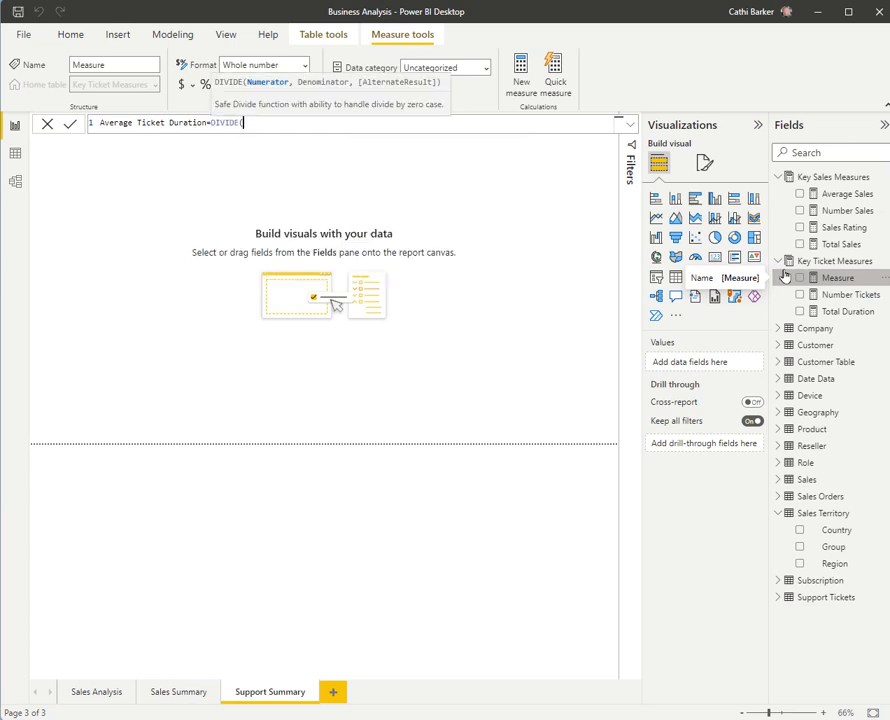
{"action": "type", "text": "total"}
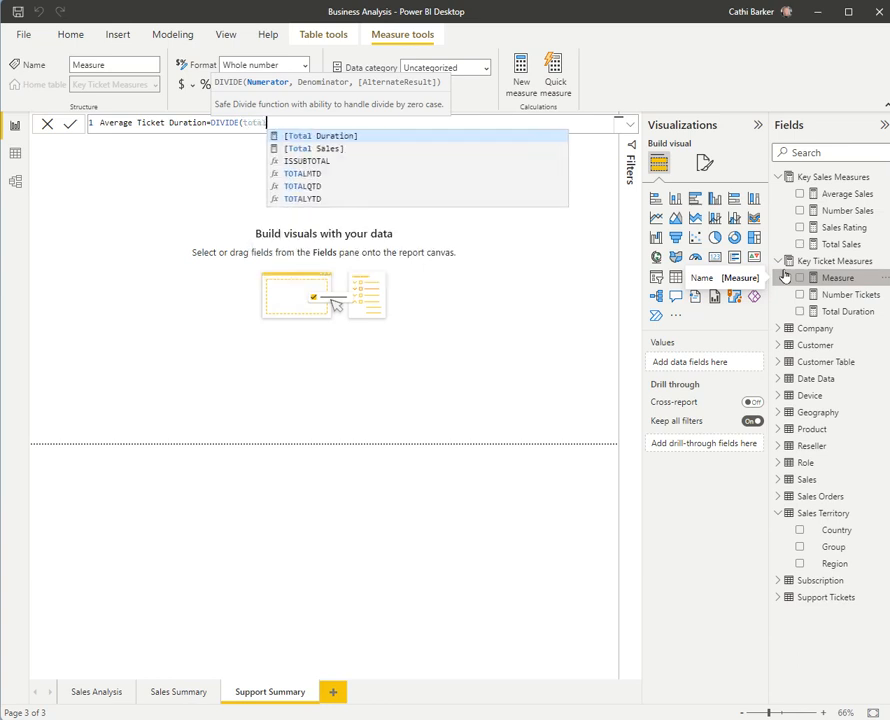
{"action": "key", "text": "Tab"}
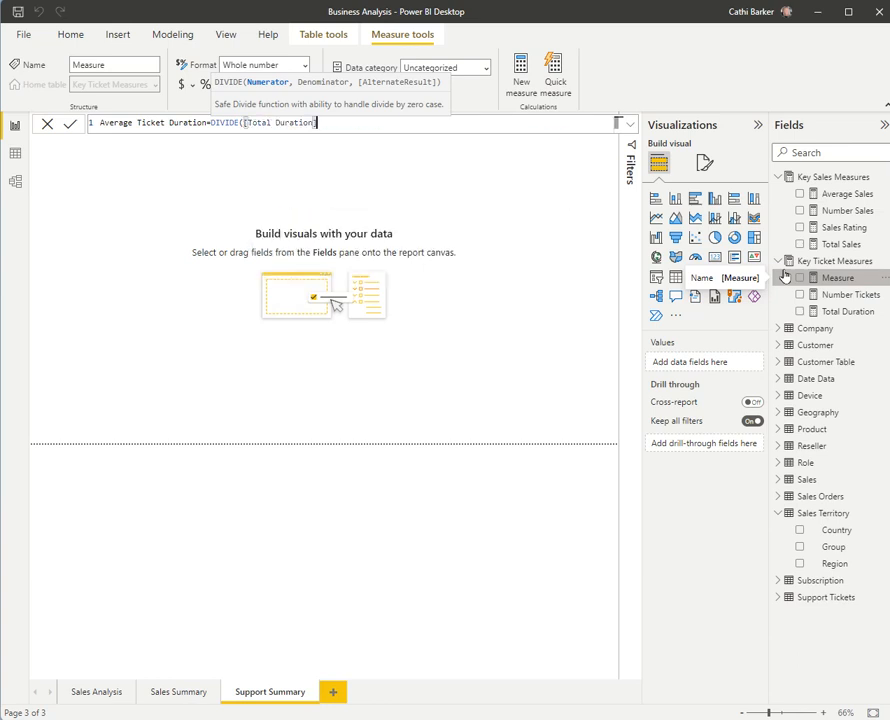
{"action": "key", "text": "BackSpace"}
{"action": "key", "text": "BackSpace"}
{"action": "key", "text": "BackSpace"}
{"action": "key", "text": "BackSpace"}
{"action": "key", "text": "BackSpace"}
{"action": "key", "text": "BackSpace"}
{"action": "key", "text": "BackSpace"}
{"action": "key", "text": "BackSpace"}
{"action": "key", "text": "BackSpace"}
{"action": "key", "text": "BackSpace"}
{"action": "key", "text": "BackSpace"}
{"action": "key", "text": "BackSpace"}
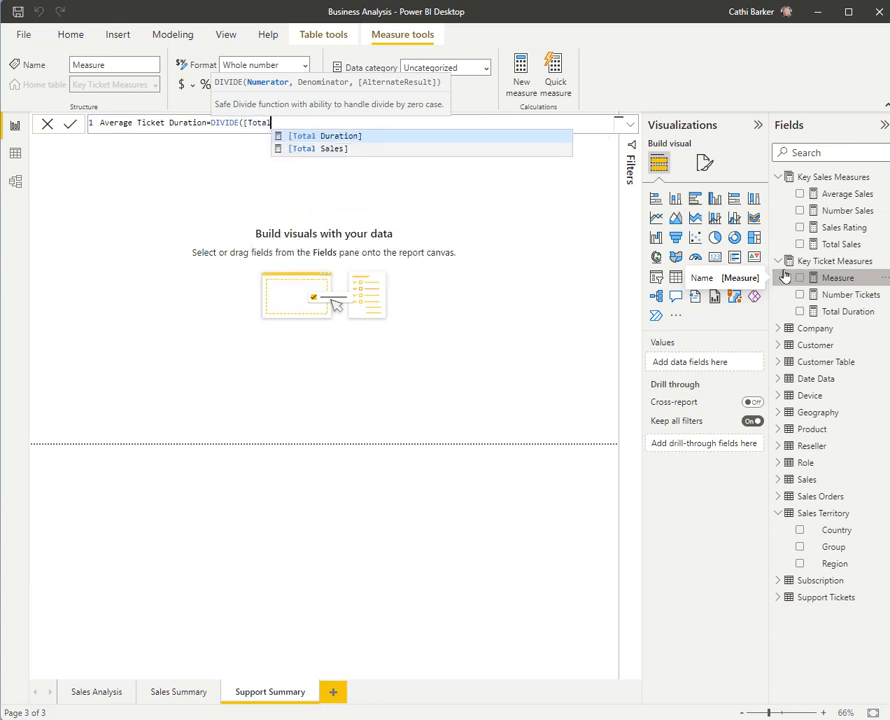
{"action": "key", "text": "BackSpace"}
{"action": "key", "text": "BackSpace"}
{"action": "key", "text": "BackSpace"}
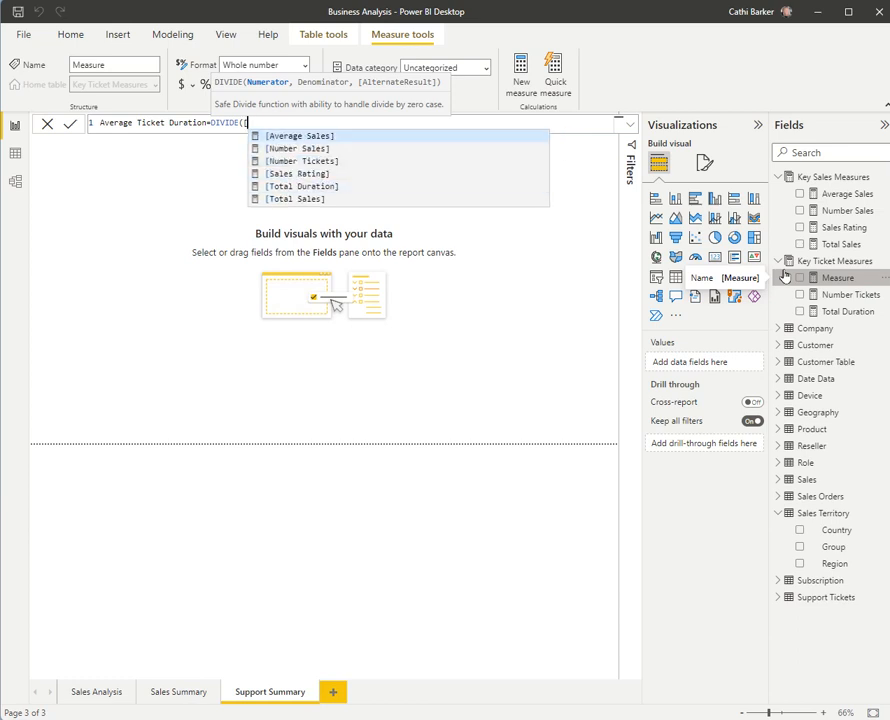
{"action": "type", "text": "[nu"}
{"action": "key", "text": "BackSpace"}
{"action": "key", "text": "BackSpace"}
{"action": "key", "text": "BackSpace"}
{"action": "type", "text": "key"}
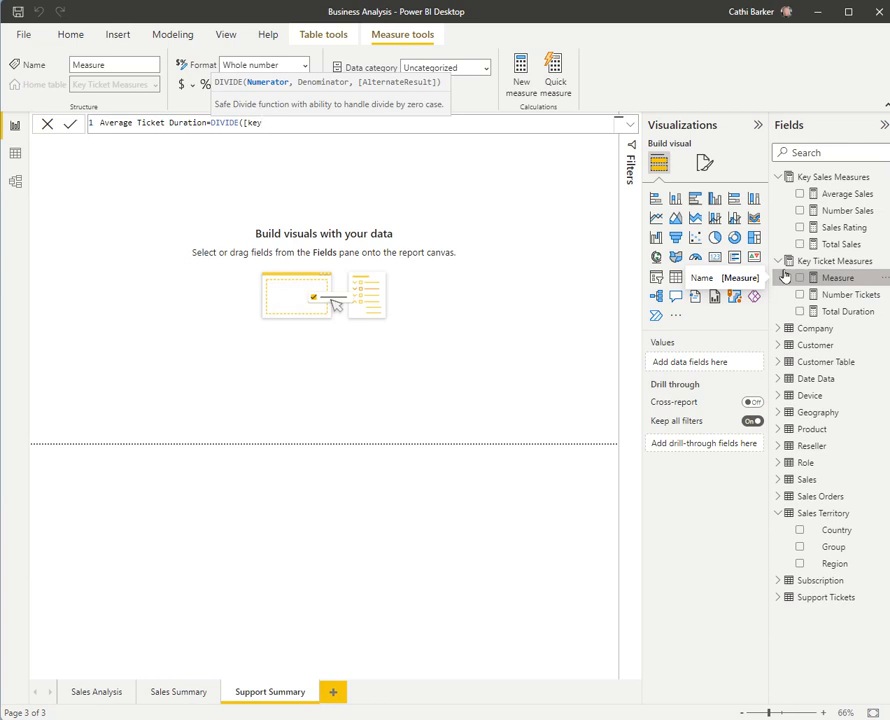
{"action": "key", "text": "BackSpace"}
{"action": "key", "text": "BackSpace"}
{"action": "key", "text": "BackSpace"}
{"action": "key", "text": "BackSpace"}
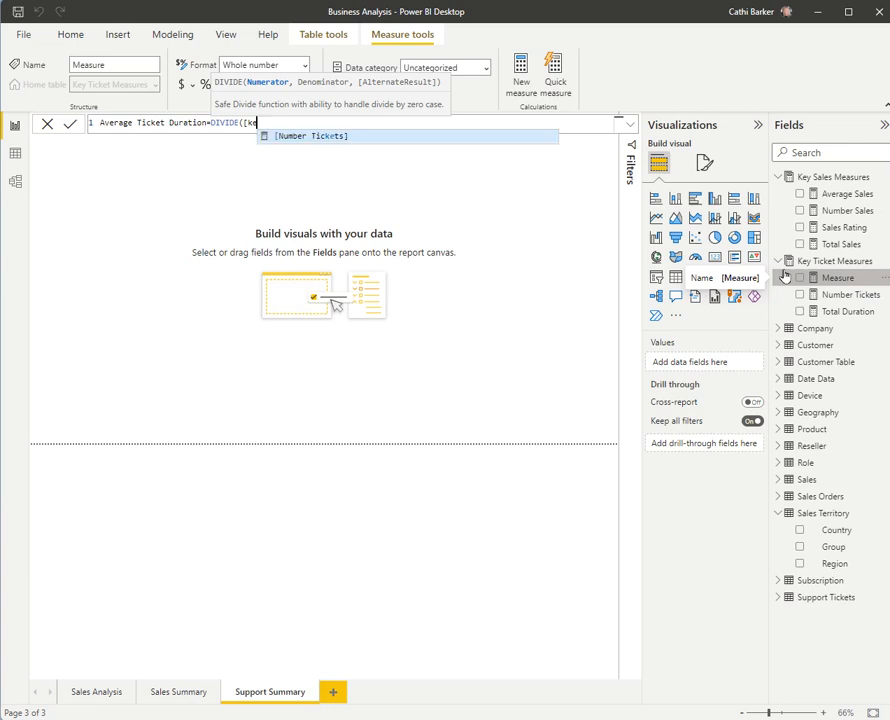
Step: Set 'Key Ticket Measures'[Total Duration] as the numerator of the DIVIDE function in the Average Ticket Duration formula
{"action": "type", "text": "'"}
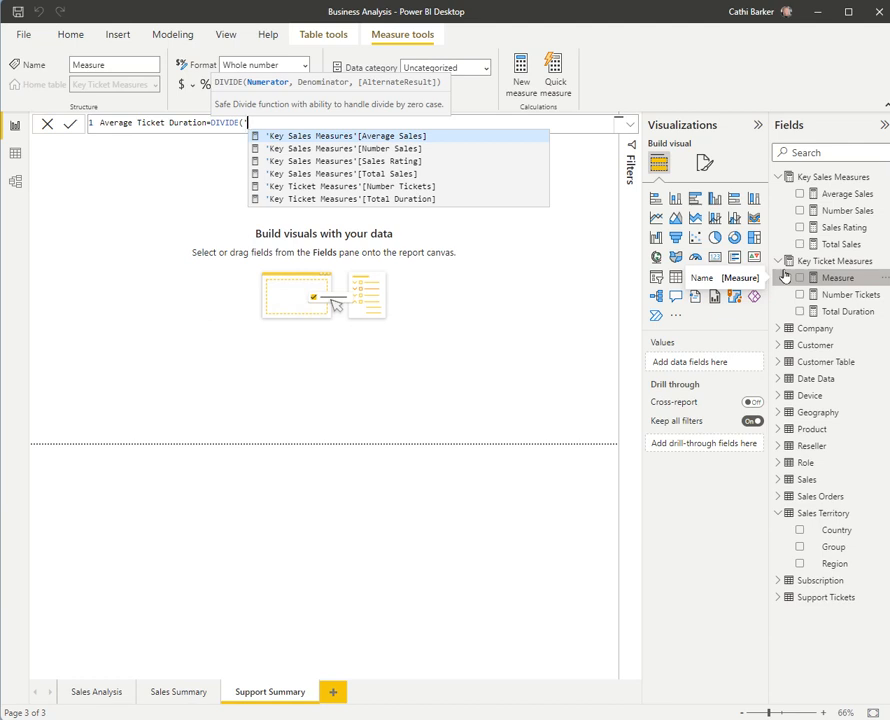
{"action": "key", "text": "Down"}
{"action": "key", "text": "Down"}
{"action": "key", "text": "Down"}
{"action": "key", "text": "Down"}
{"action": "key", "text": "Down"}
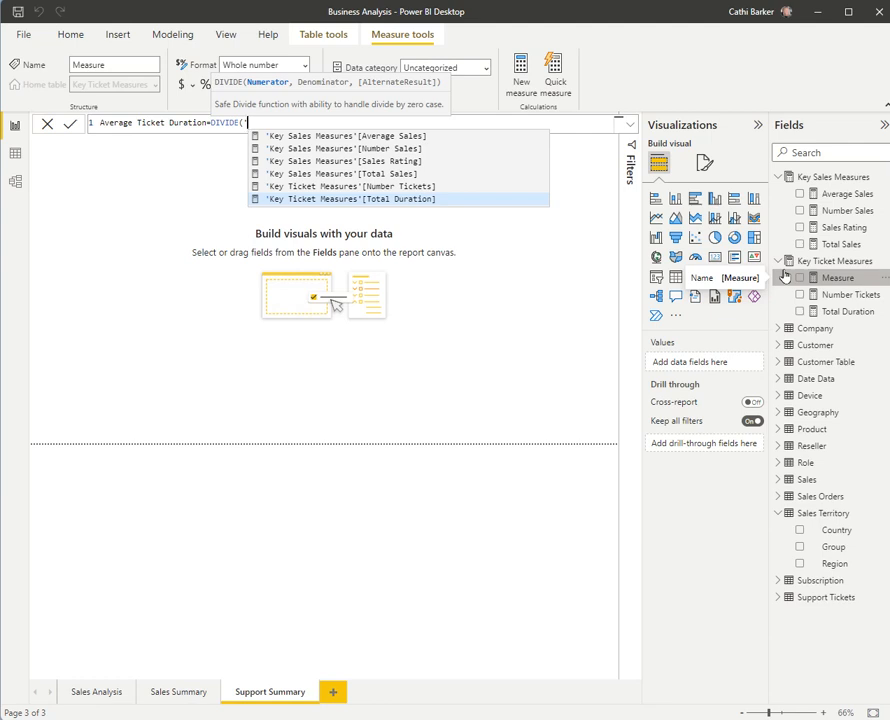
{"action": "key", "text": "Tab"}
{"action": "type", "text": ","}
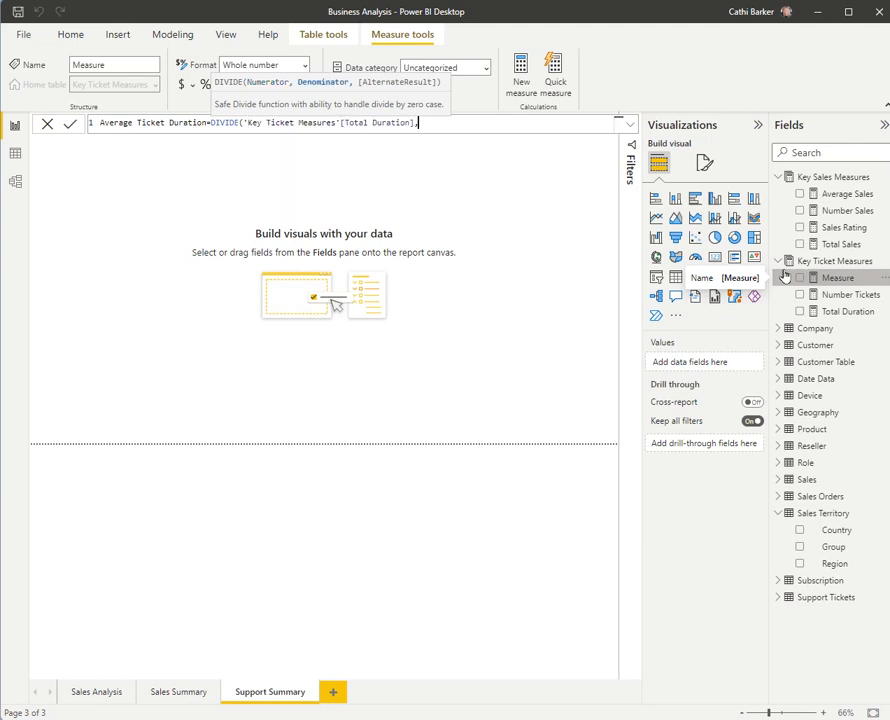
Step: Complete the Average Ticket Duration formula with 'Key Ticket Measures'[Number Tickets] as the denominator and commit the measure
{"action": "type", "text": "'ke"}
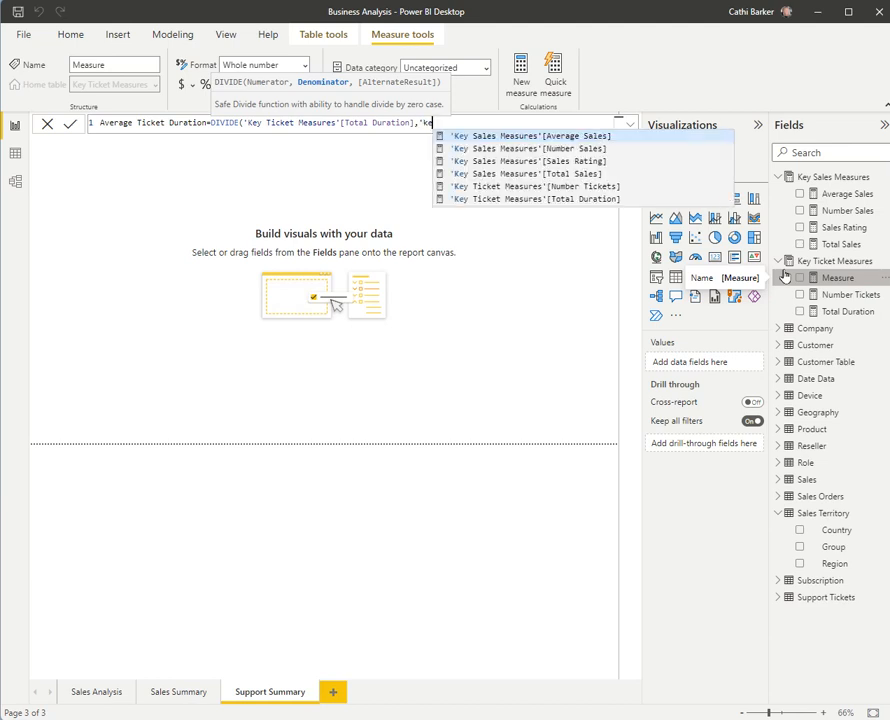
{"action": "key", "text": "Down"}
{"action": "key", "text": "Down"}
{"action": "key", "text": "Down"}
{"action": "key", "text": "Down"}
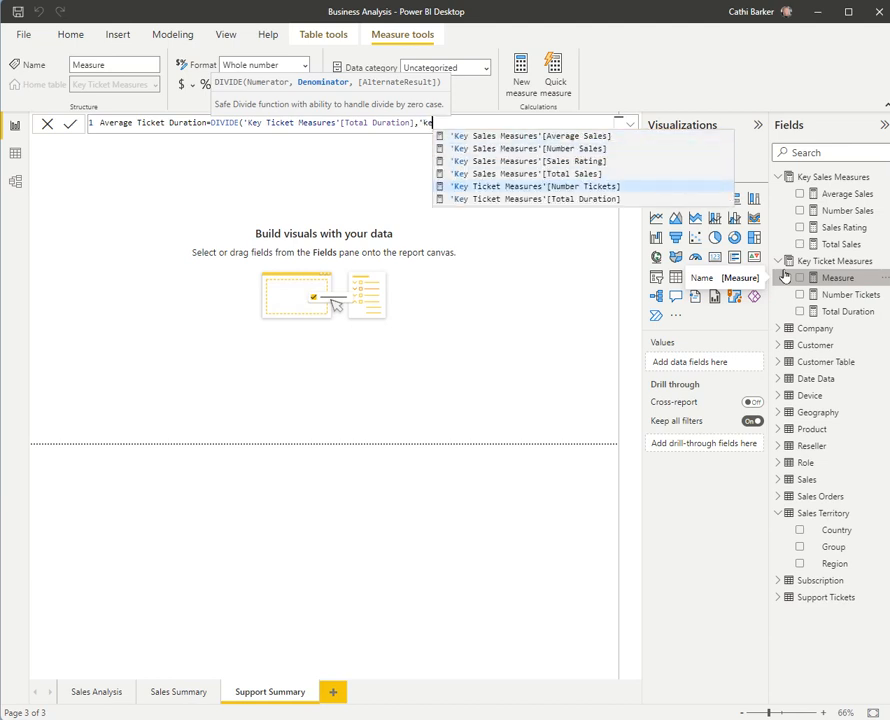
{"action": "key", "text": "Tab"}
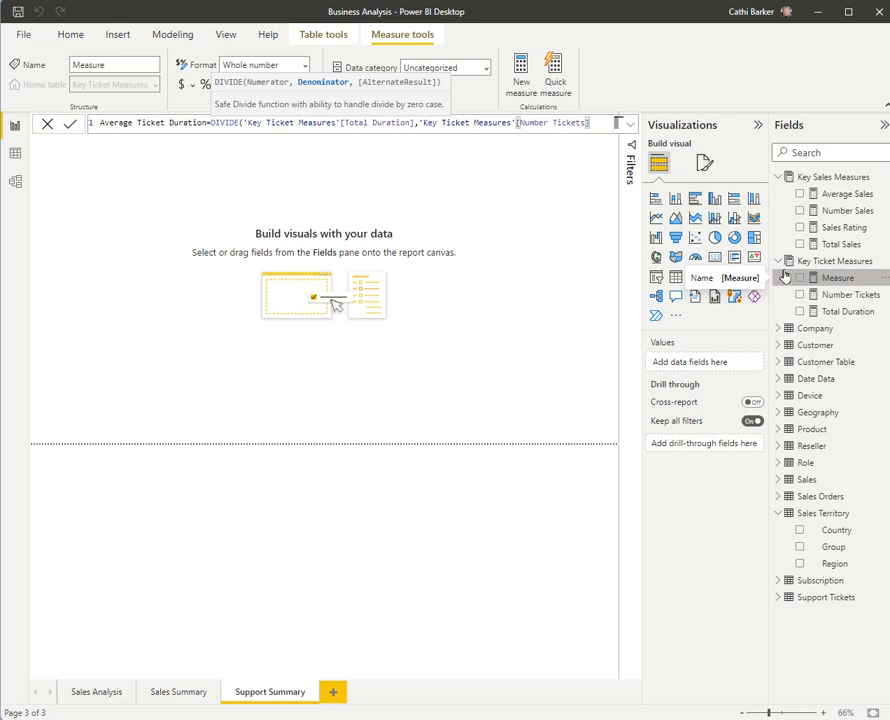
{"action": "type", "text": ")"}
{"action": "key", "text": "Return"}
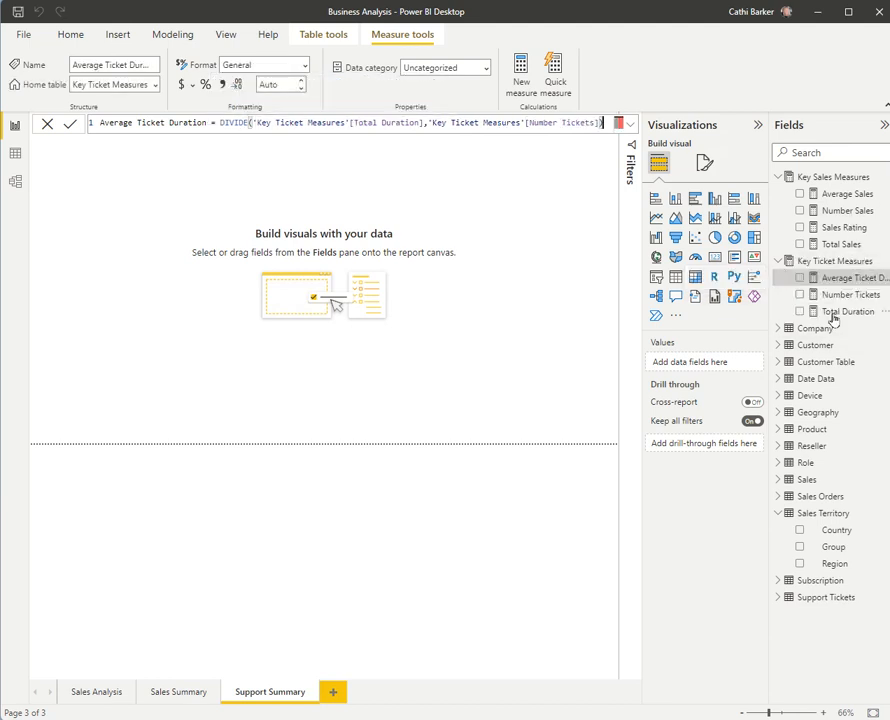
Step: Add the measure Target Duration = 3.6 to the Key Ticket Measures table
{"action": "right_click", "coordinate": [843, 264]}
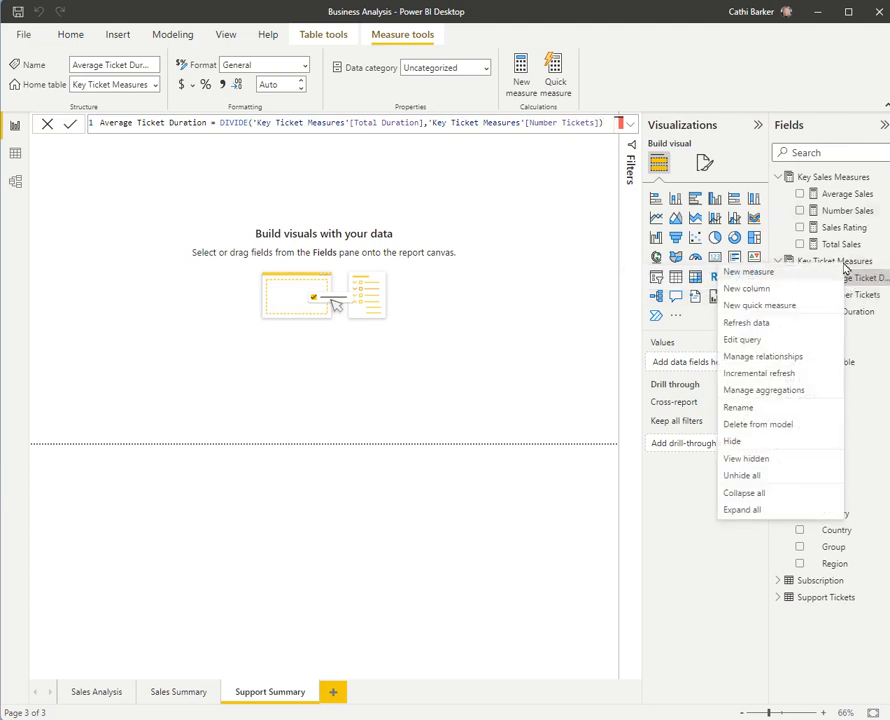
{"action": "left_click", "coordinate": [750, 272]}
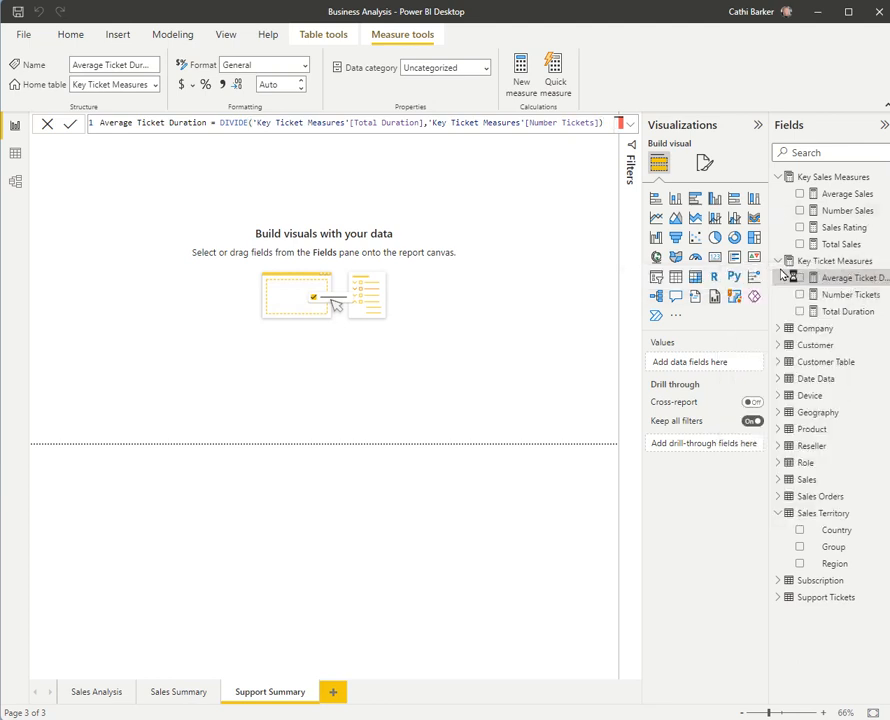
{"action": "key", "text": "BackSpace"}
{"action": "type", "text": "Target duration"}
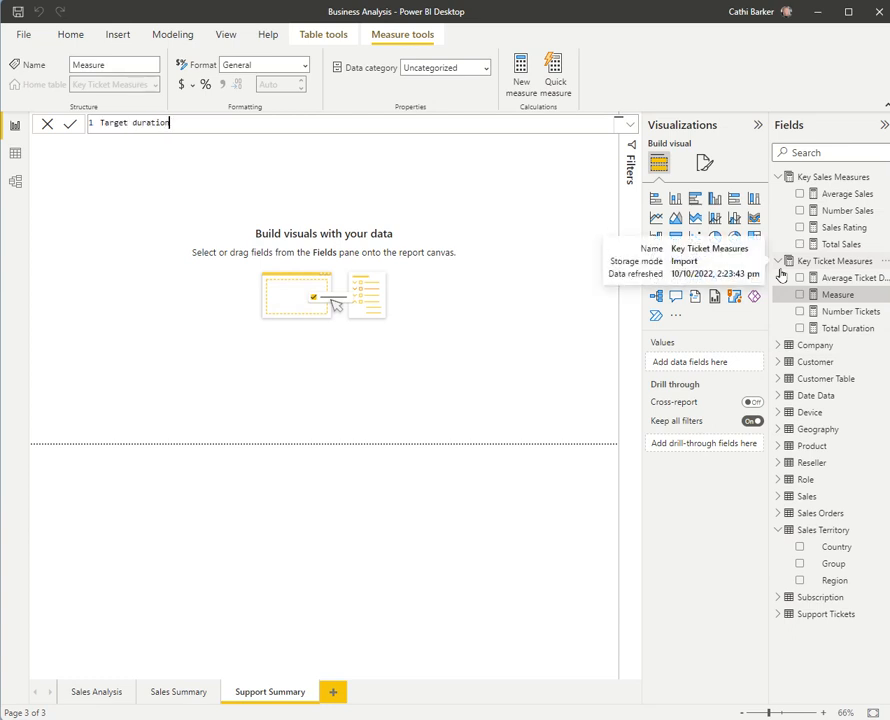
{"action": "key", "text": "Delete"}
{"action": "type", "text": "D"}
{"action": "type", "text": "=3.6"}
{"action": "key", "text": "Return"}
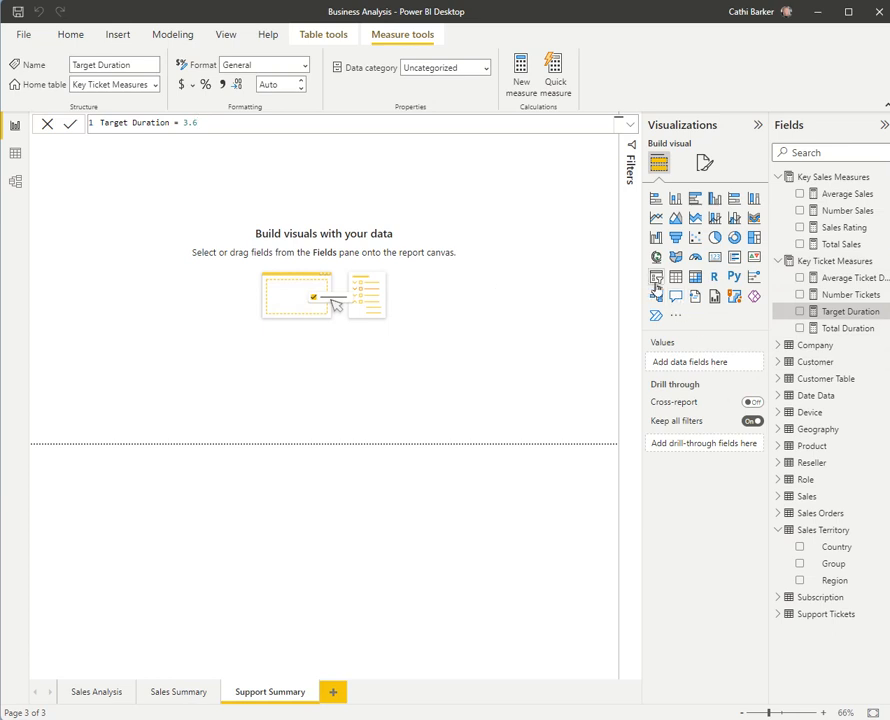
Step: Insert a matrix visual on the Support Summary page with Date Created from Support Tickets as its rows
{"action": "left_click", "coordinate": [696, 278]}
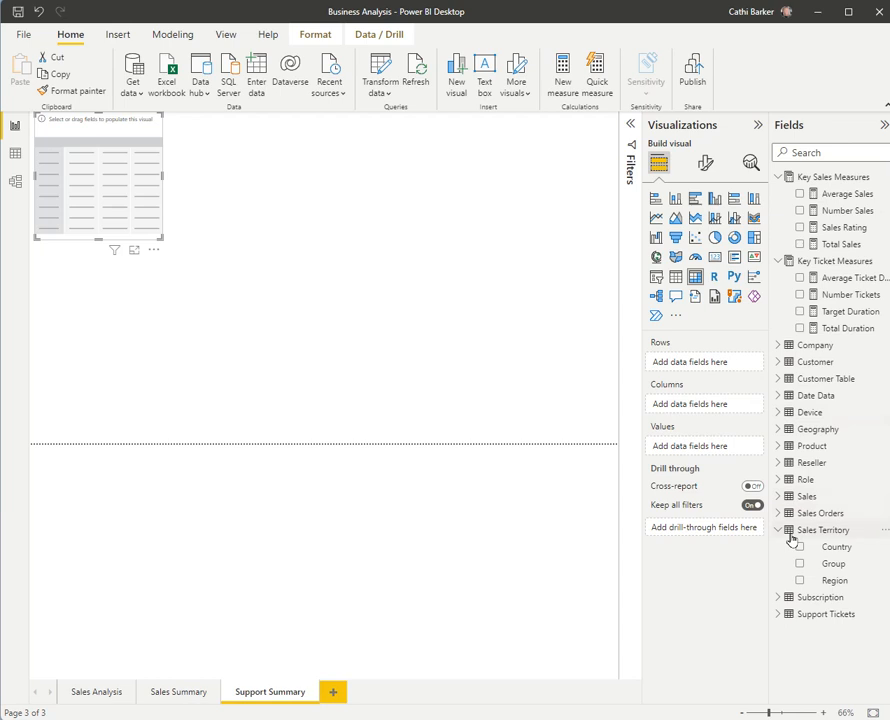
{"action": "right_click", "coordinate": [838, 335]}
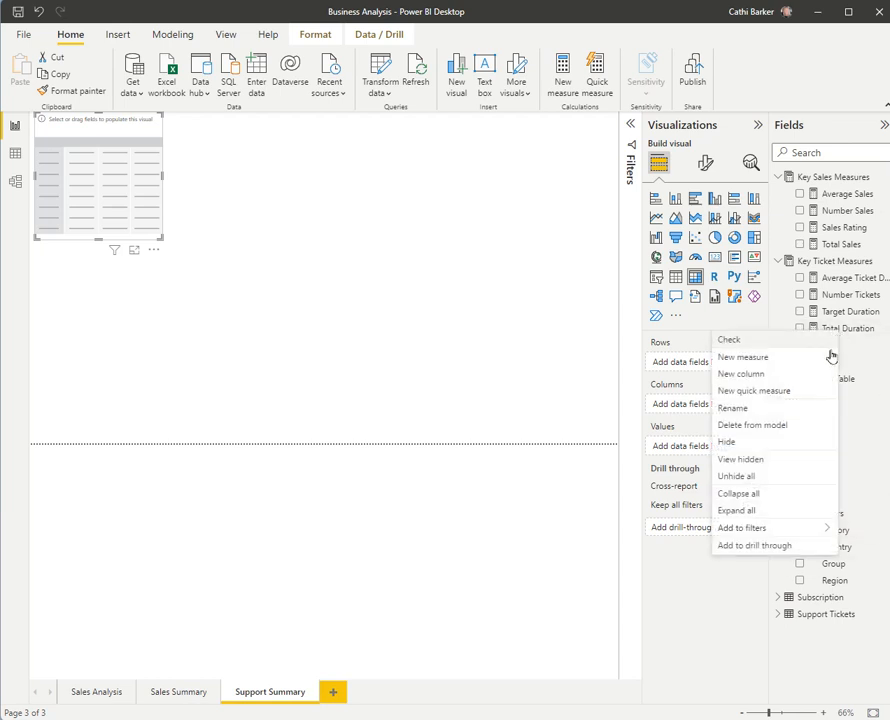
{"action": "left_click", "coordinate": [767, 494]}
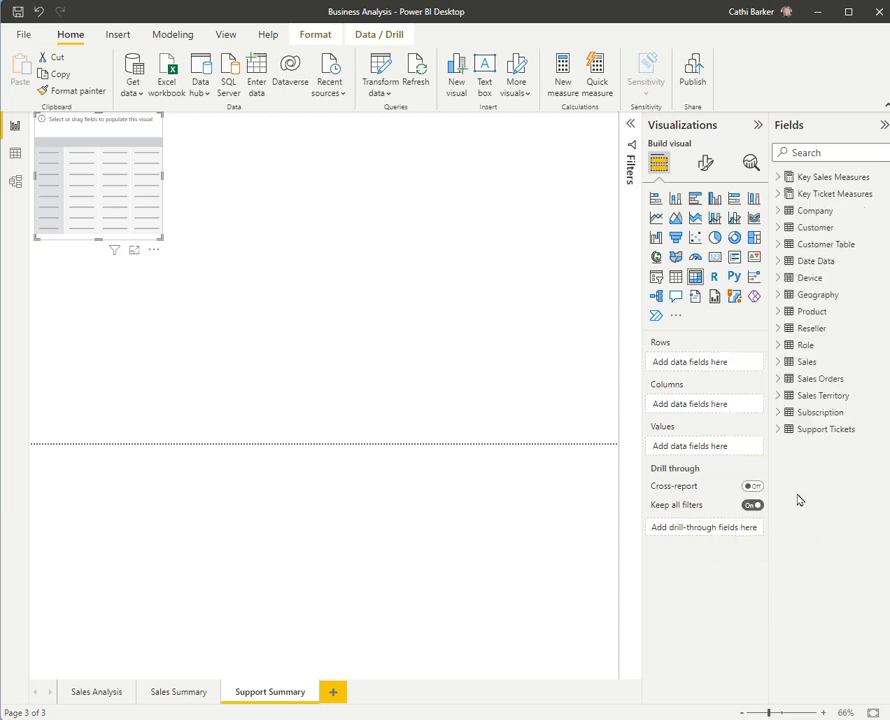
{"action": "left_click", "coordinate": [777, 429]}
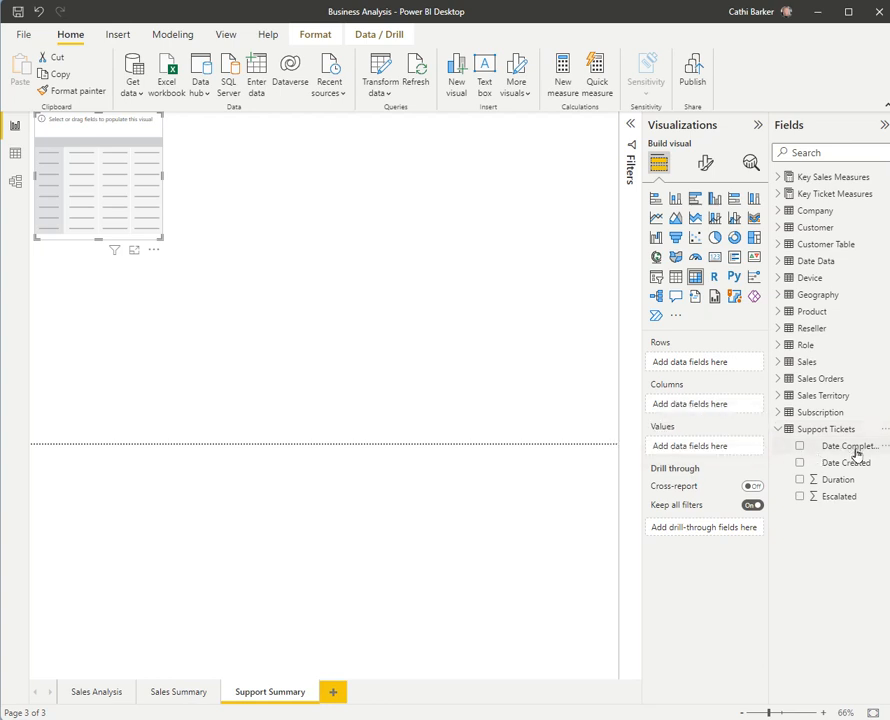
{"action": "left_click_drag", "start_coordinate": [857, 469], "coordinate": [723, 366]}
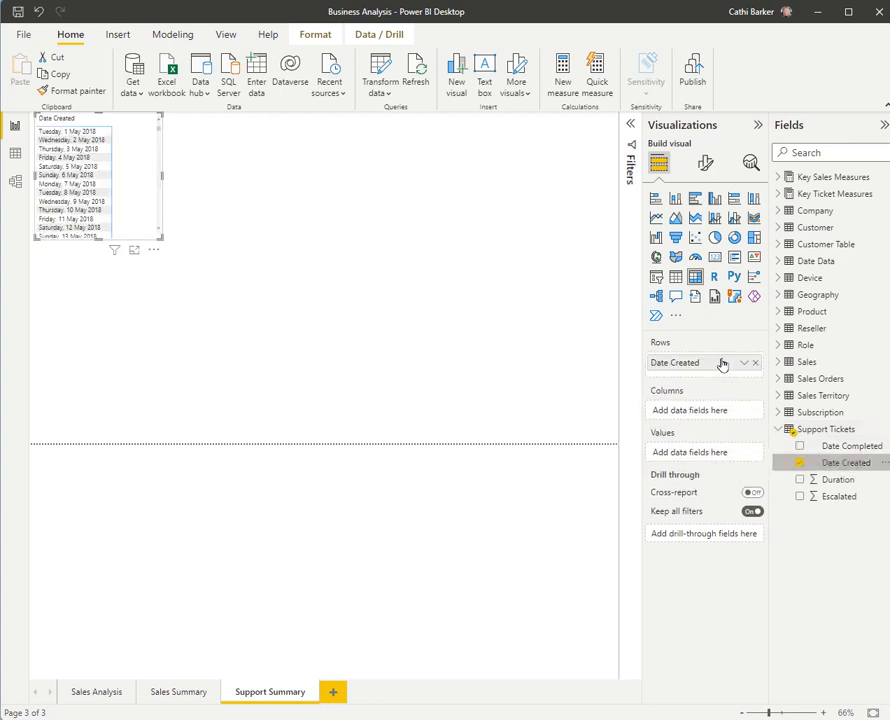
Step: Add the measures Total Duration, Number Tickets and Average Ticket Duration, in that order, as the matrix values
{"action": "left_click", "coordinate": [780, 431]}
{"action": "left_click", "coordinate": [778, 194]}
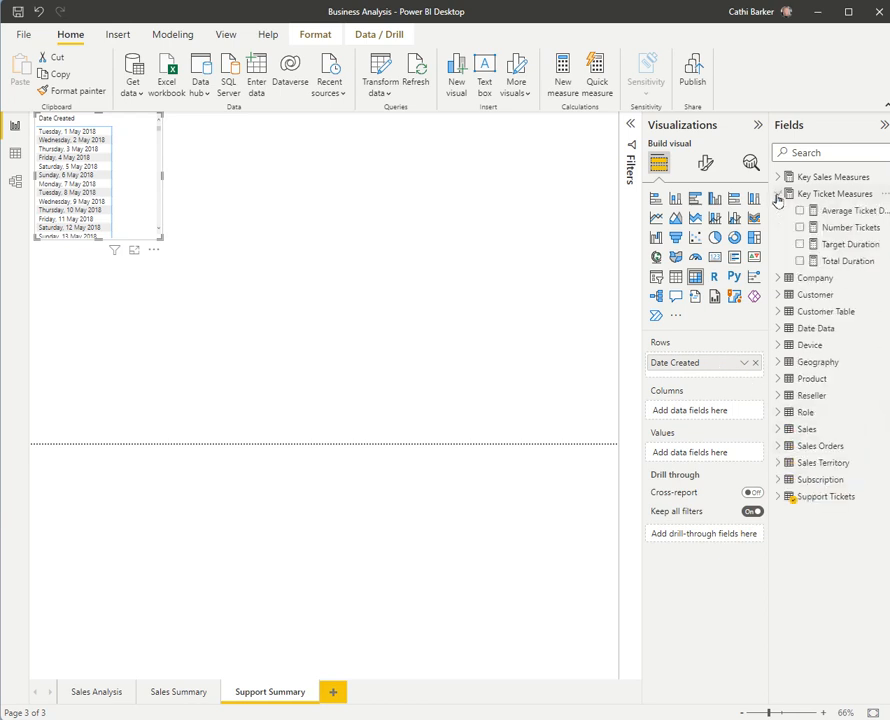
{"action": "left_click", "coordinate": [827, 243]}
{"action": "left_click_drag", "start_coordinate": [834, 265], "coordinate": [705, 458]}
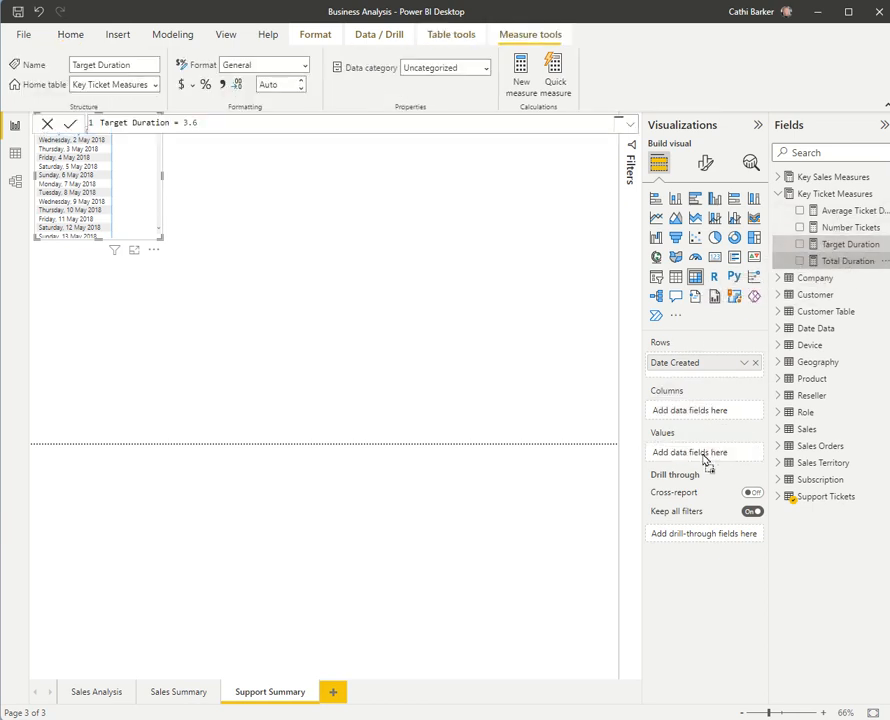
{"action": "left_click_drag", "start_coordinate": [853, 232], "coordinate": [716, 466]}
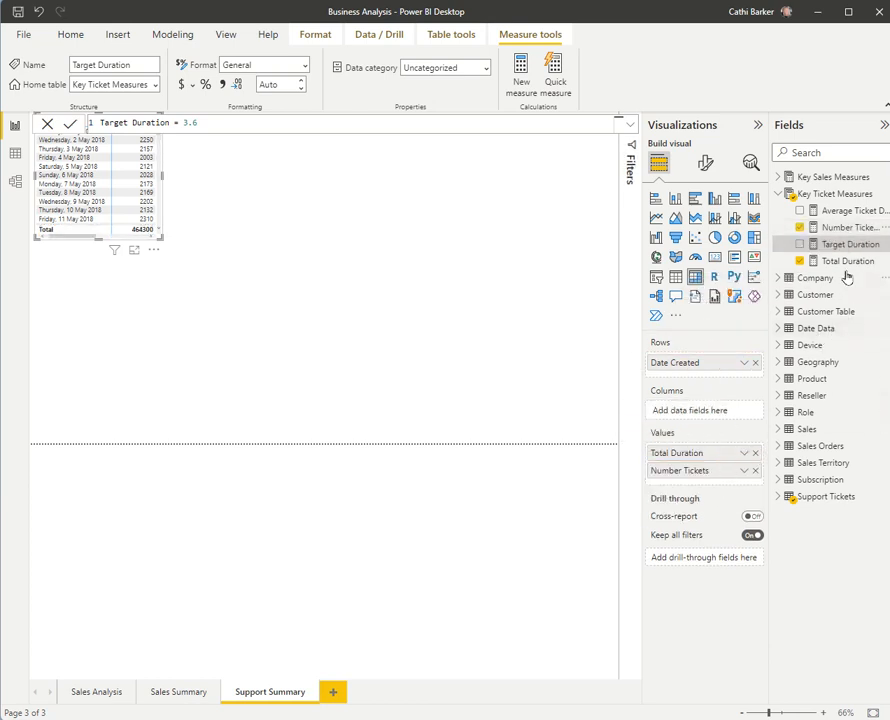
{"action": "left_click_drag", "start_coordinate": [852, 210], "coordinate": [722, 484]}
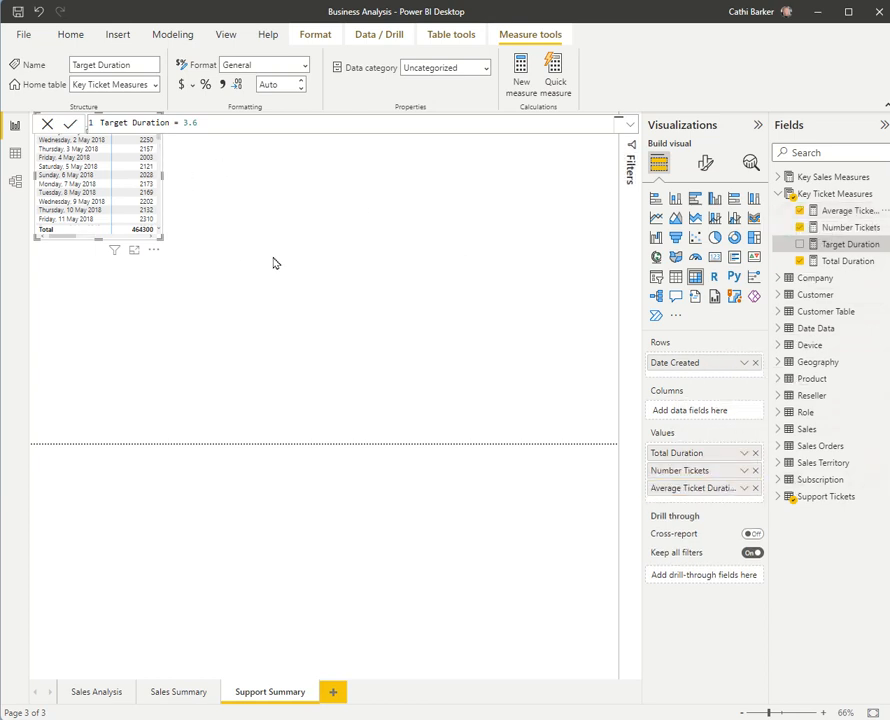
{"action": "left_click", "coordinate": [829, 295]}
Step: Enlarge the matrix so all its columns show, trim its spare width and move it away from the page's left edge
{"action": "left_click_drag", "start_coordinate": [157, 250], "coordinate": [423, 343]}
{"action": "left_click_drag", "start_coordinate": [348, 137], "coordinate": [335, 227]}
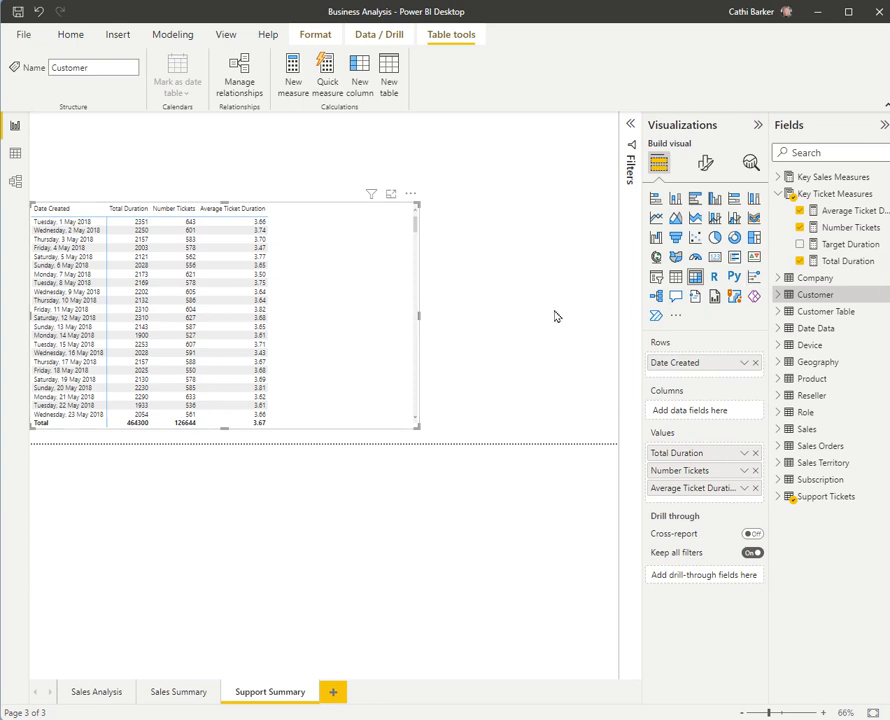
{"action": "left_click_drag", "start_coordinate": [419, 316], "coordinate": [284, 324]}
{"action": "left_click_drag", "start_coordinate": [274, 230], "coordinate": [403, 235]}
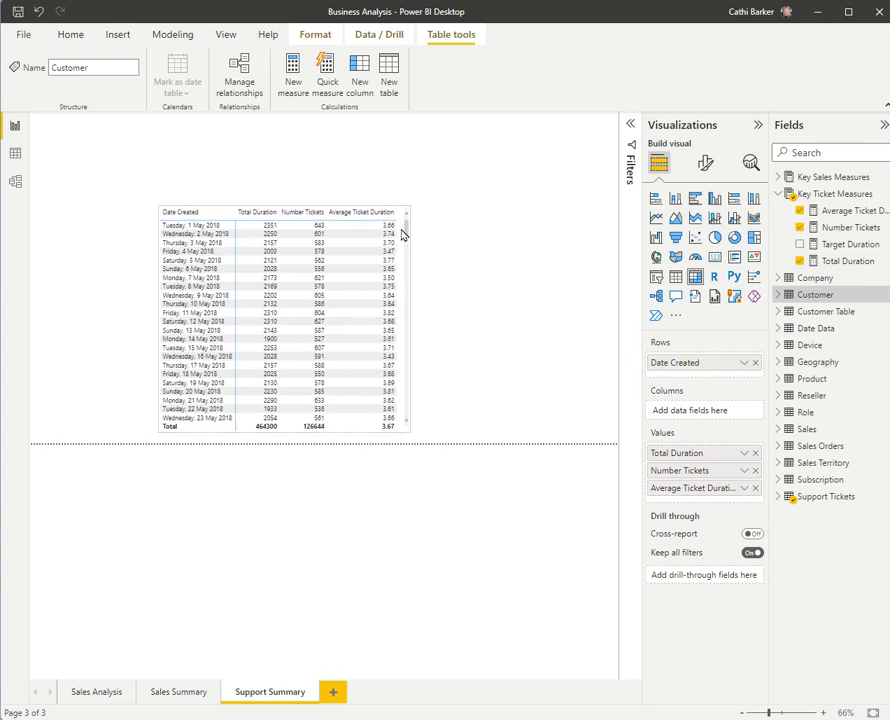
Step: Add a slicer on Mth Name from Date Data, placed at the page's left edge, extended to the page bottom and narrowed
{"action": "left_click", "coordinate": [548, 275]}
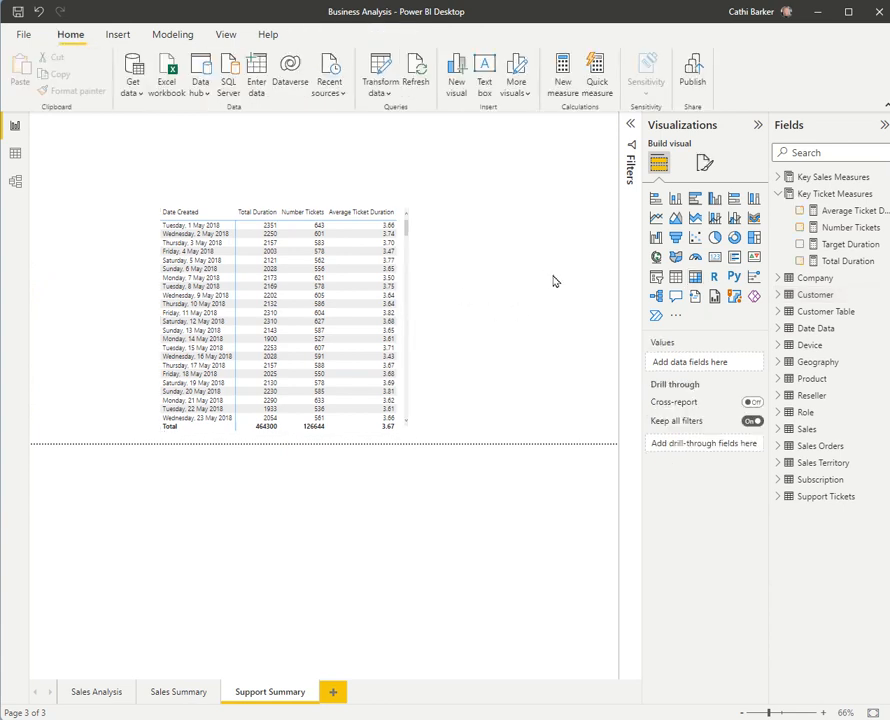
{"action": "left_click", "coordinate": [657, 283]}
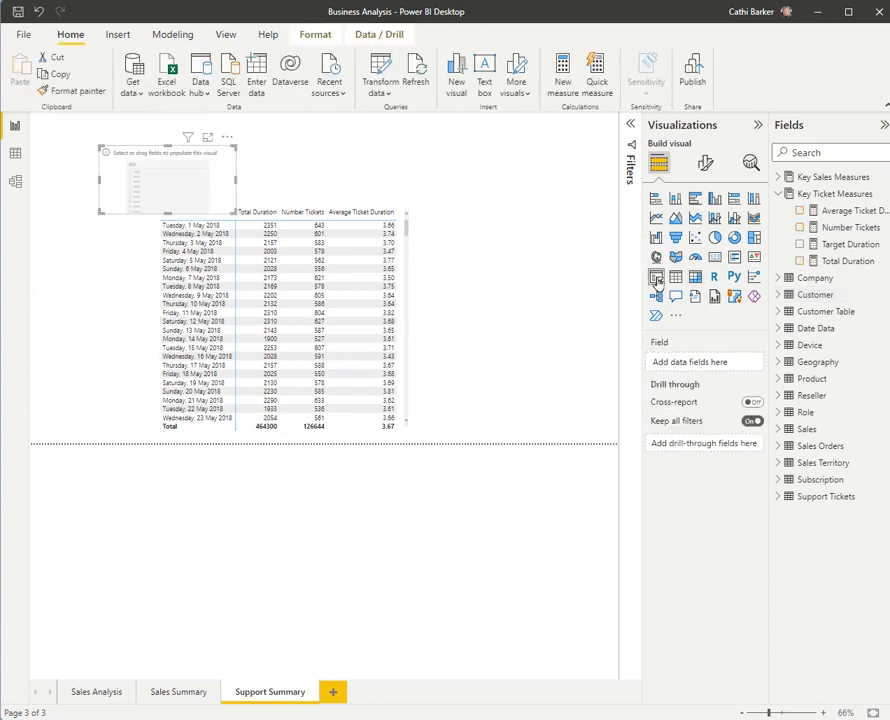
{"action": "left_click_drag", "start_coordinate": [230, 176], "coordinate": [57, 178]}
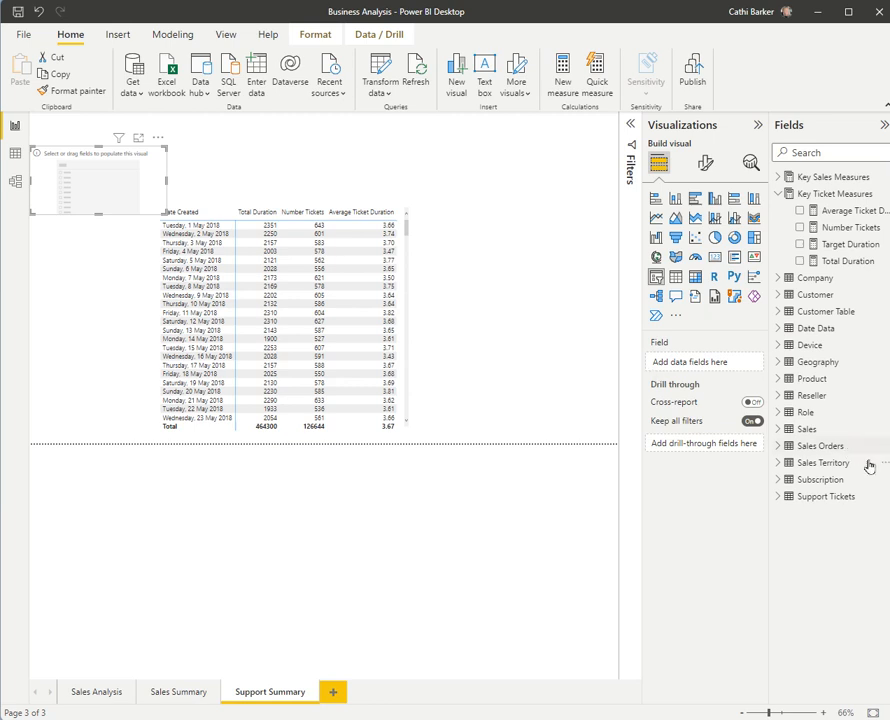
{"action": "left_click", "coordinate": [778, 329]}
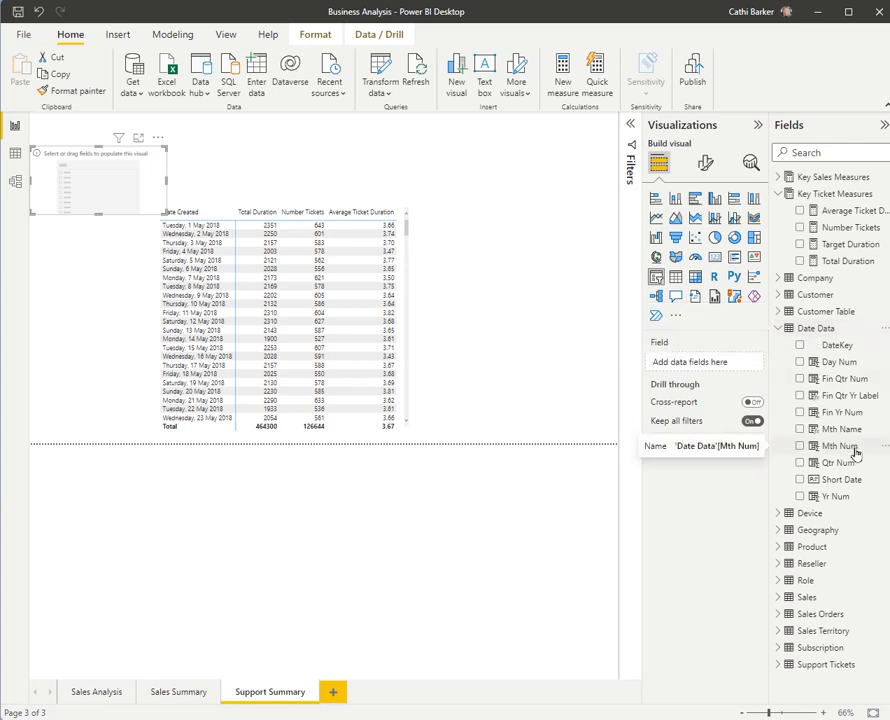
{"action": "left_click_drag", "start_coordinate": [850, 434], "coordinate": [66, 443]}
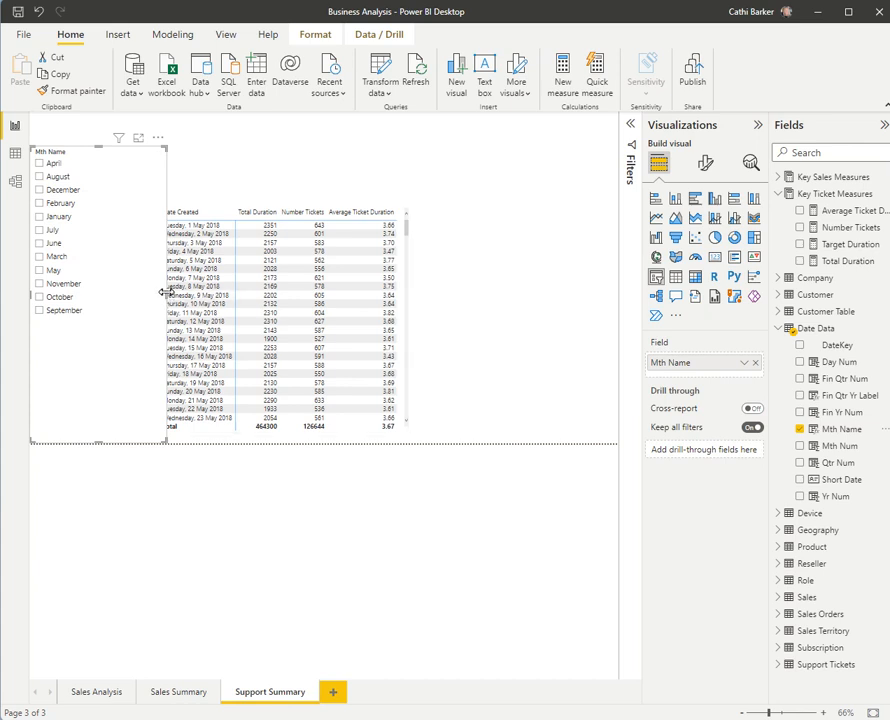
{"action": "left_click_drag", "start_coordinate": [165, 292], "coordinate": [129, 296]}
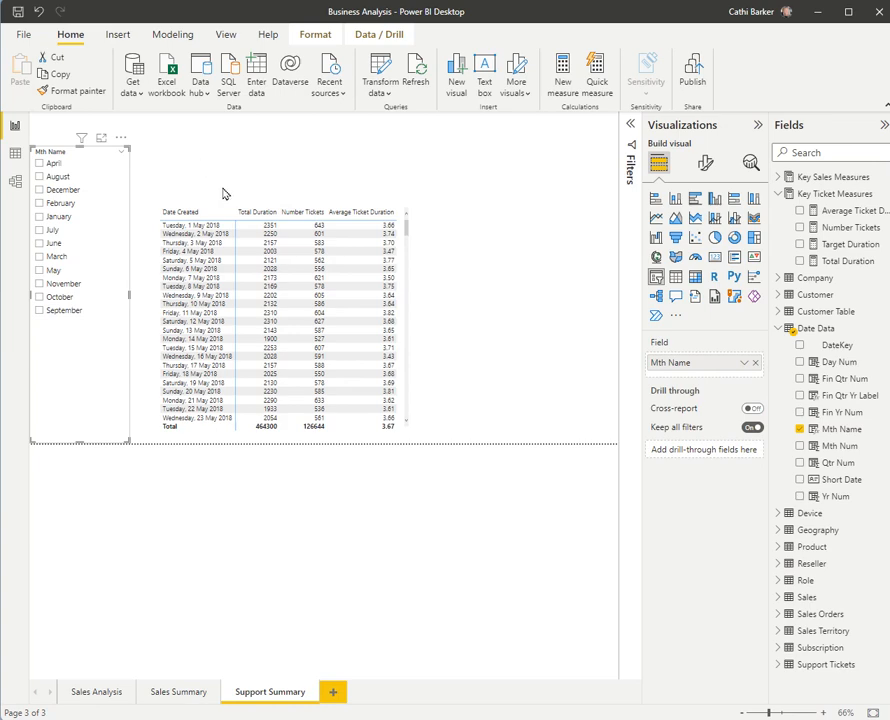
Step: Move the matrix directly beside the month slicer and extend it to the same height
{"action": "scroll", "coordinate": [405, 407], "scroll_direction": "down", "scroll_amount": 3}
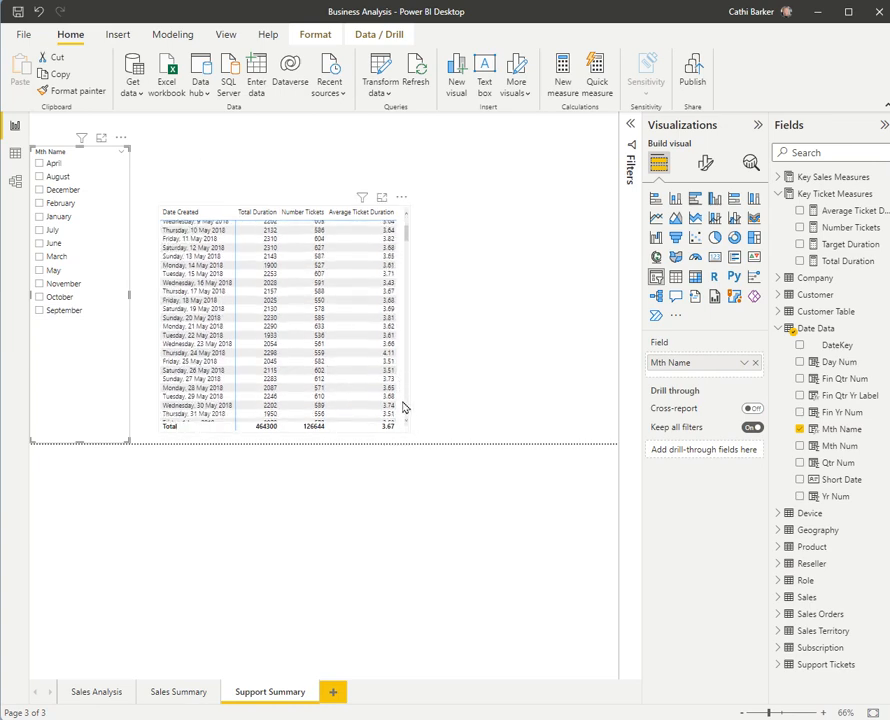
{"action": "left_click", "coordinate": [400, 428]}
{"action": "left_click_drag", "start_coordinate": [400, 432], "coordinate": [377, 447]}
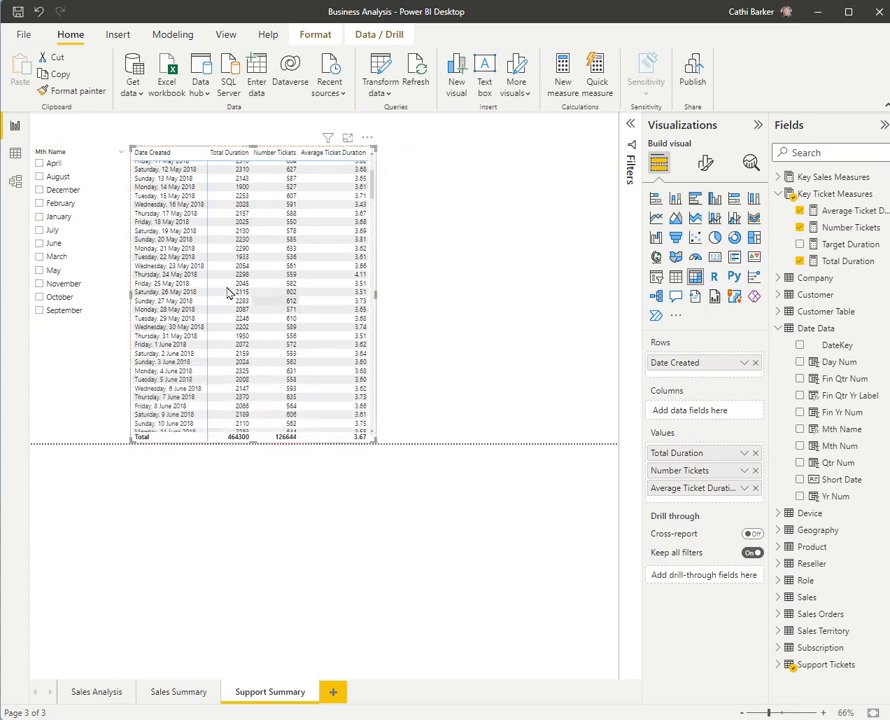
Step: Try filtering the matrix with the month slicer, first to June and then to July
{"action": "left_click", "coordinate": [53, 243]}
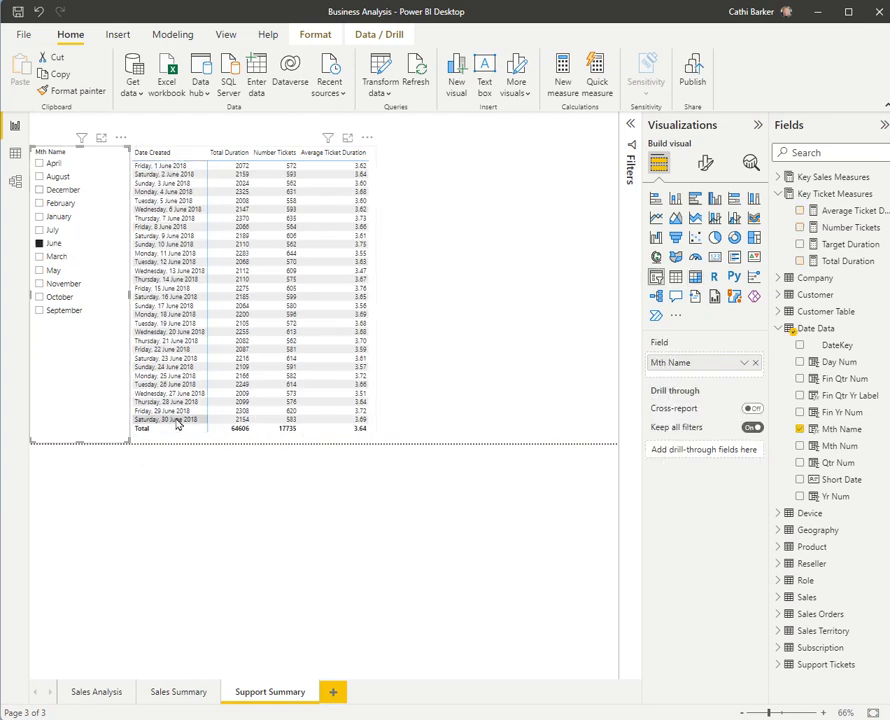
{"action": "left_click", "coordinate": [52, 230]}
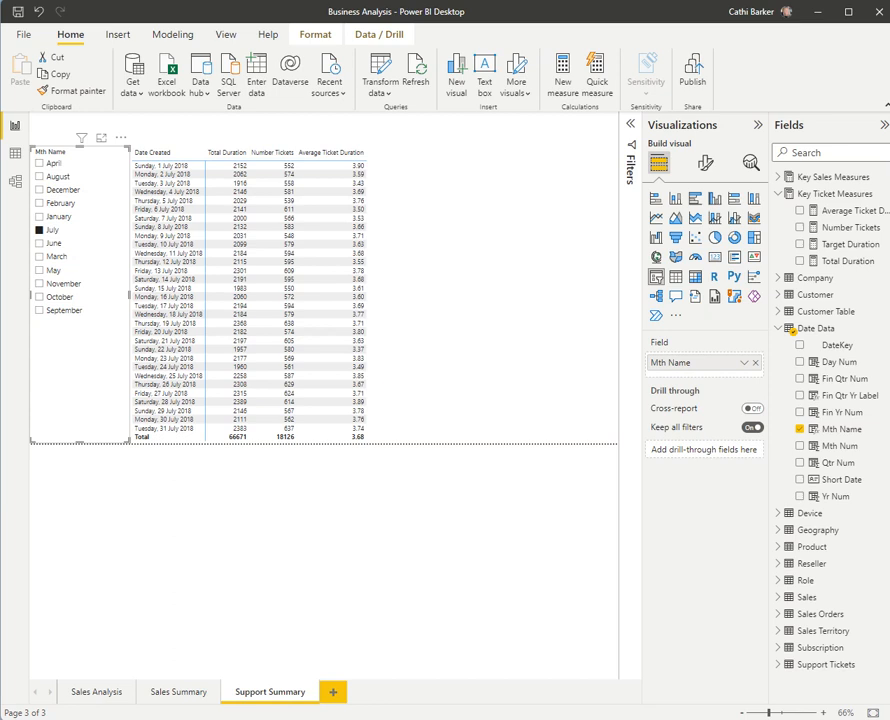
Step: Add Yr Num above Mth Name in the slicer and filter the matrix to June 2018
{"action": "left_click_drag", "start_coordinate": [835, 496], "coordinate": [695, 362]}
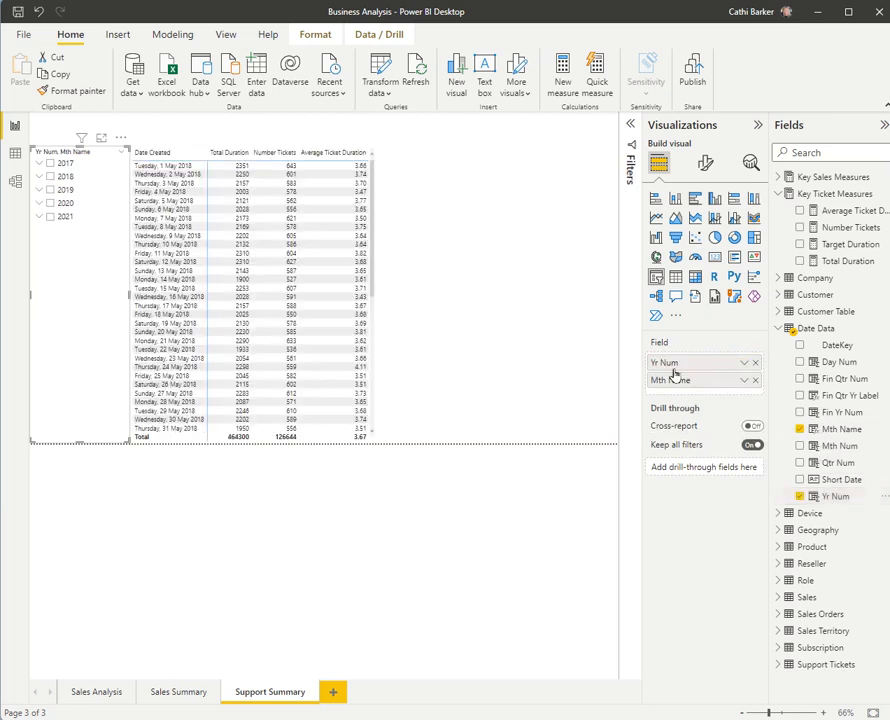
{"action": "left_click", "coordinate": [39, 179]}
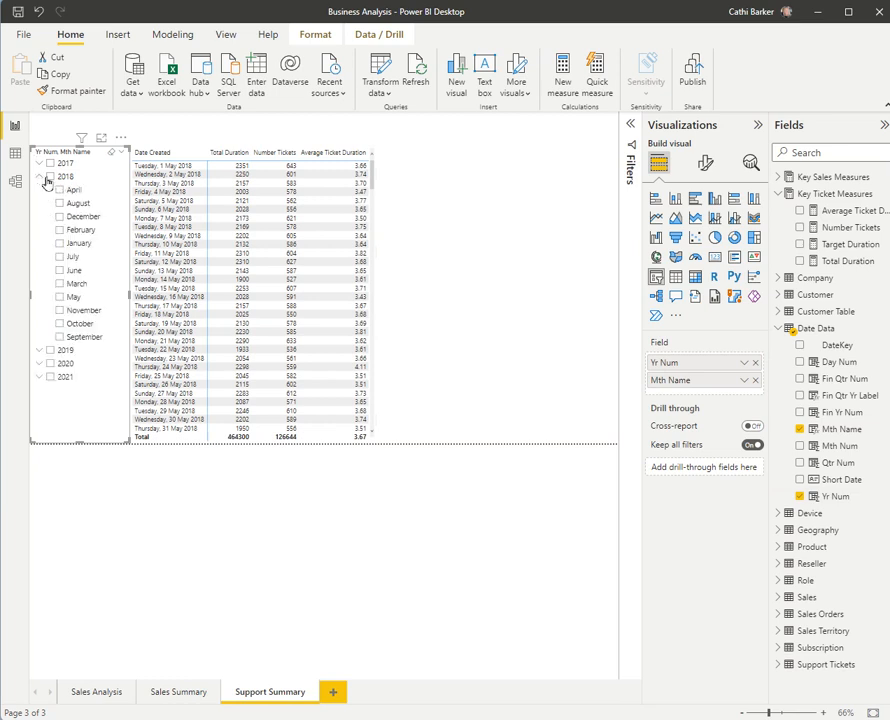
{"action": "left_click", "coordinate": [74, 273]}
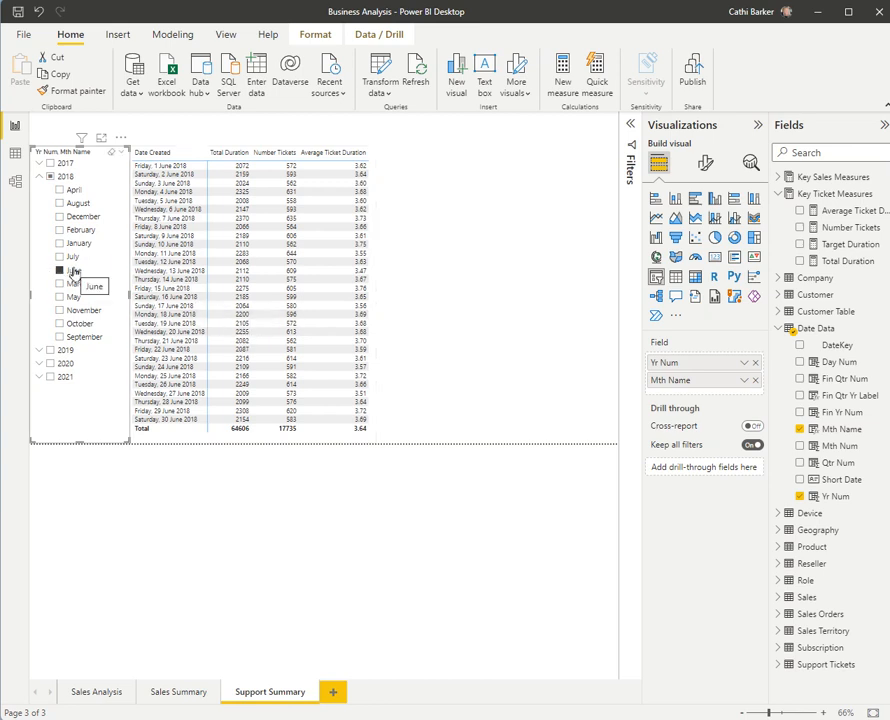
Step: Turn on the "Select all" option for the year and month slicer and select all of its values
{"action": "left_click", "coordinate": [707, 165]}
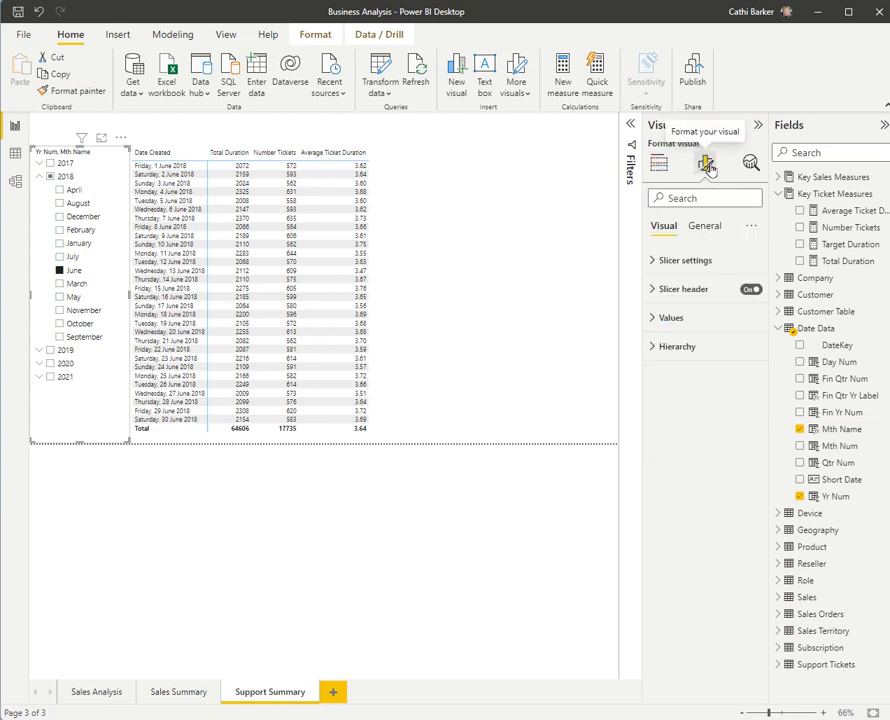
{"action": "left_click", "coordinate": [677, 265]}
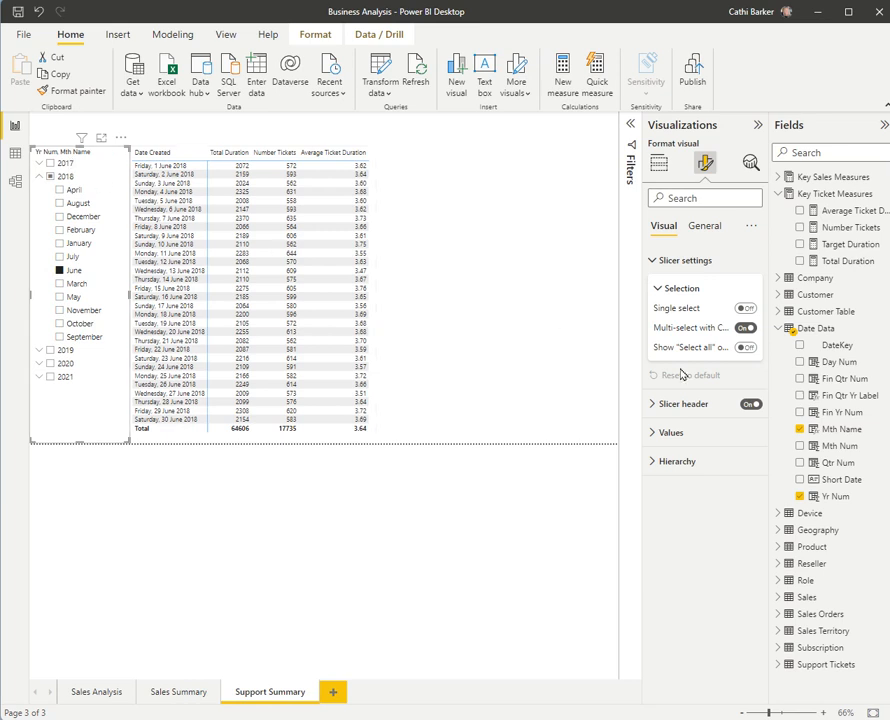
{"action": "left_click", "coordinate": [746, 347]}
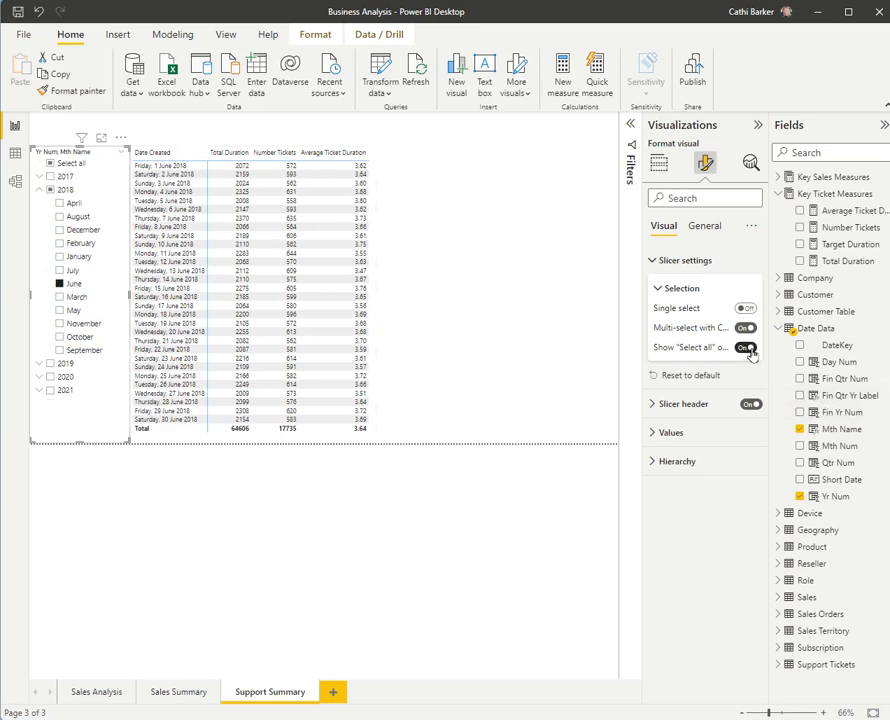
{"action": "left_click", "coordinate": [51, 164]}
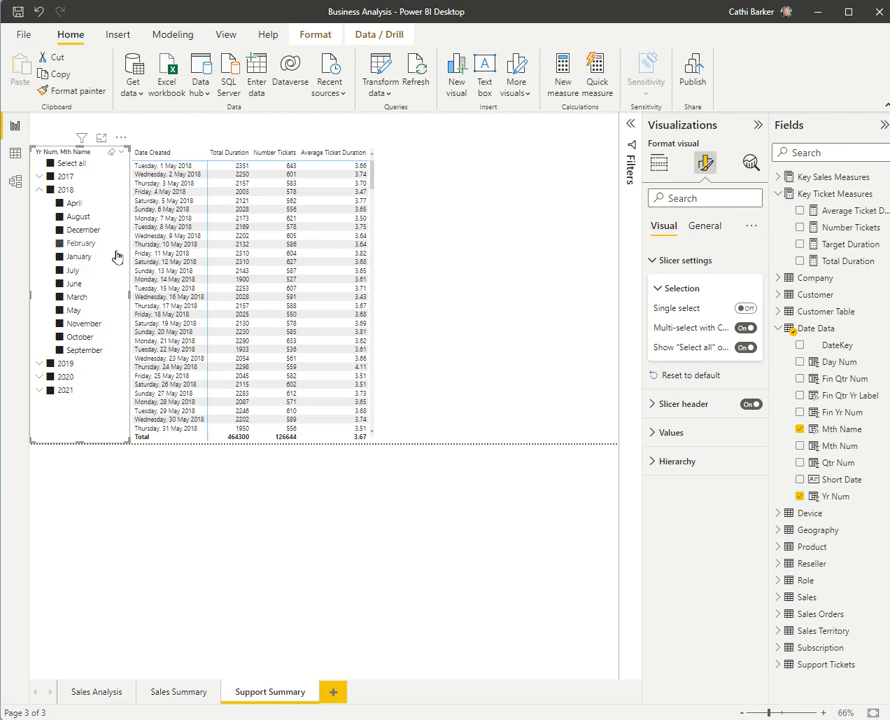
{"action": "left_click", "coordinate": [653, 260]}
Step: Find the slicer header's title text setting and change it to "Select to Filter"
{"action": "left_click", "coordinate": [705, 226]}
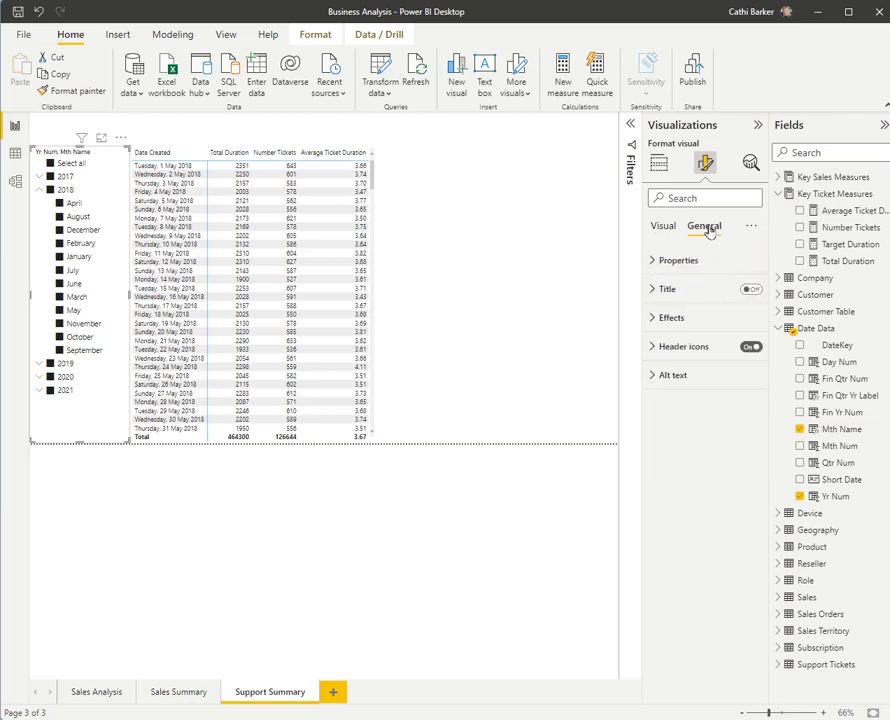
{"action": "left_click", "coordinate": [651, 289]}
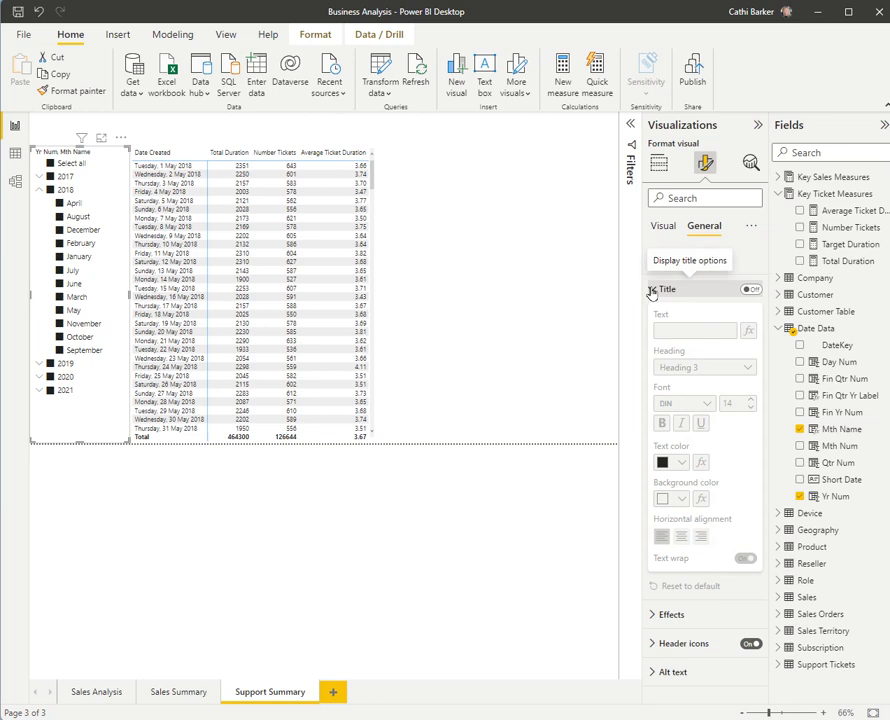
{"action": "left_click", "coordinate": [651, 289]}
{"action": "left_click", "coordinate": [660, 228]}
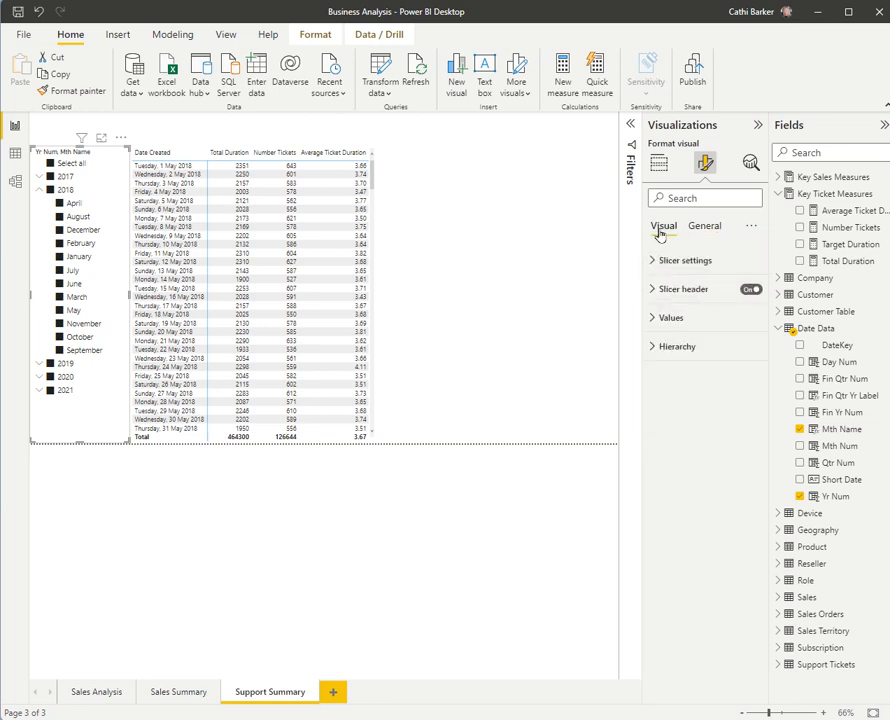
{"action": "left_click", "coordinate": [712, 204]}
{"action": "type", "text": "titlae"}
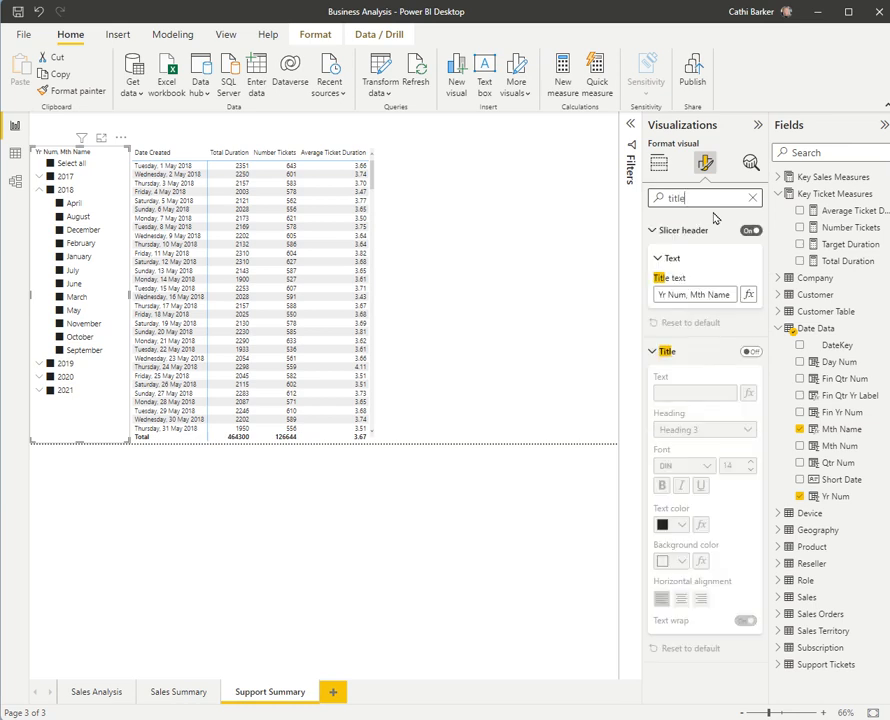
{"action": "left_click", "coordinate": [697, 294]}
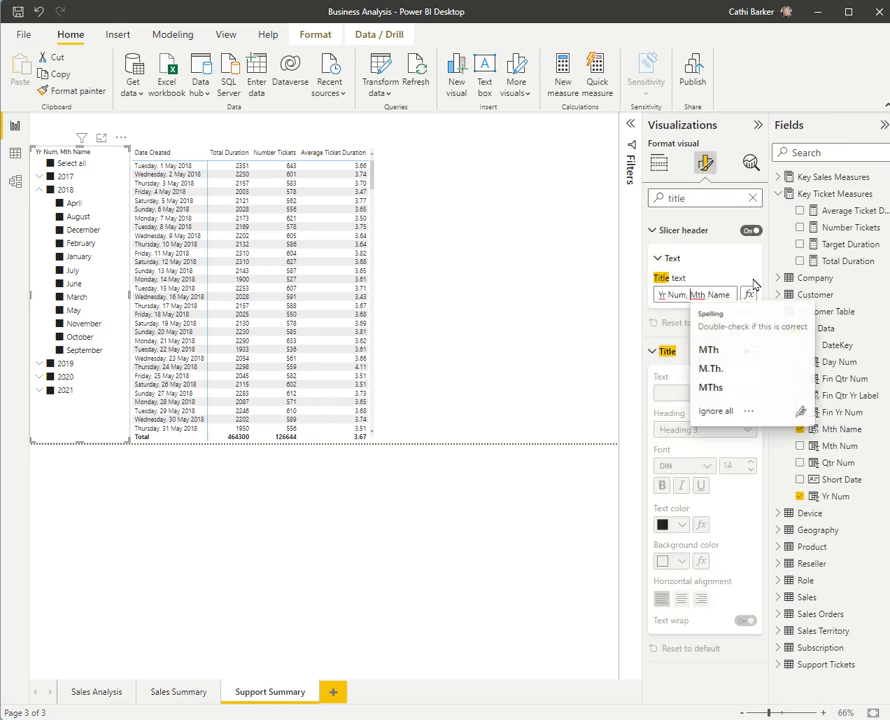
{"action": "key", "text": "ctrl+a"}
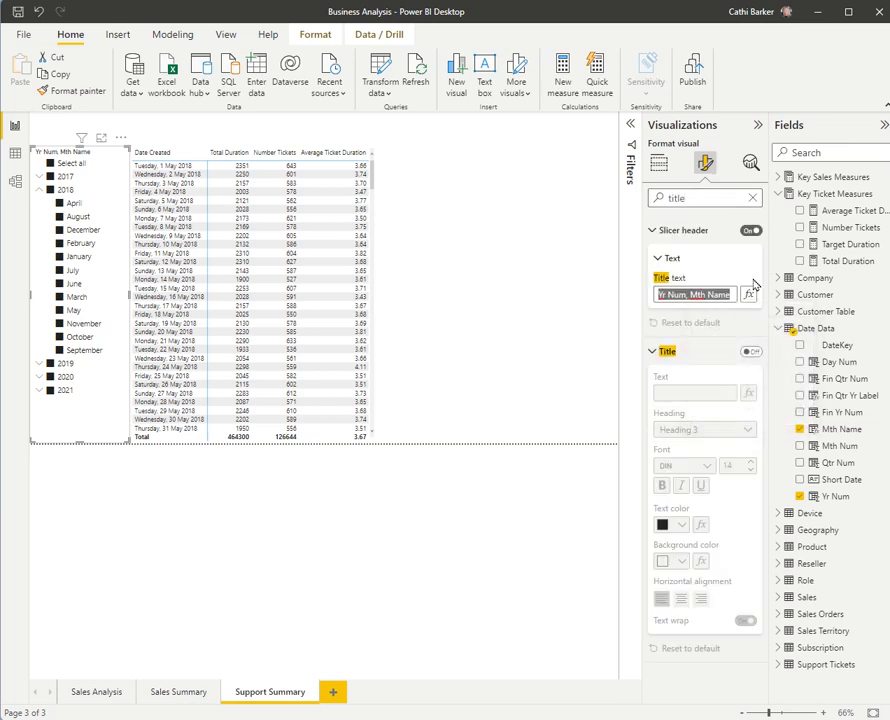
{"action": "type", "text": "Select to Filter"}
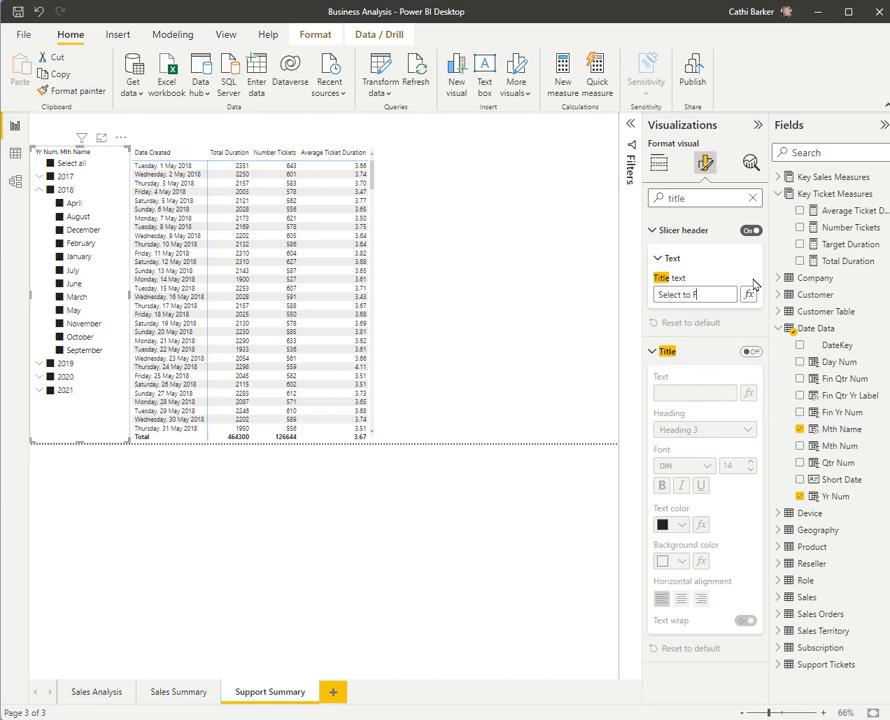
{"action": "left_click", "coordinate": [532, 298]}
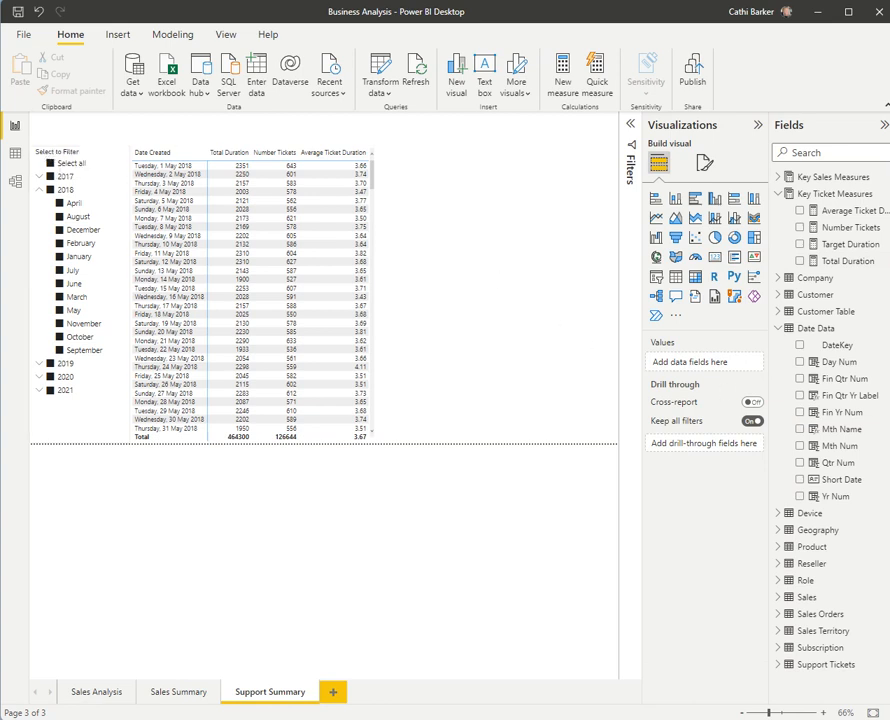
Step: Narrow the slicer slightly and move the matrix over to close the gap beside it
{"action": "left_click", "coordinate": [104, 412]}
{"action": "left_click_drag", "start_coordinate": [126, 297], "coordinate": [113, 296]}
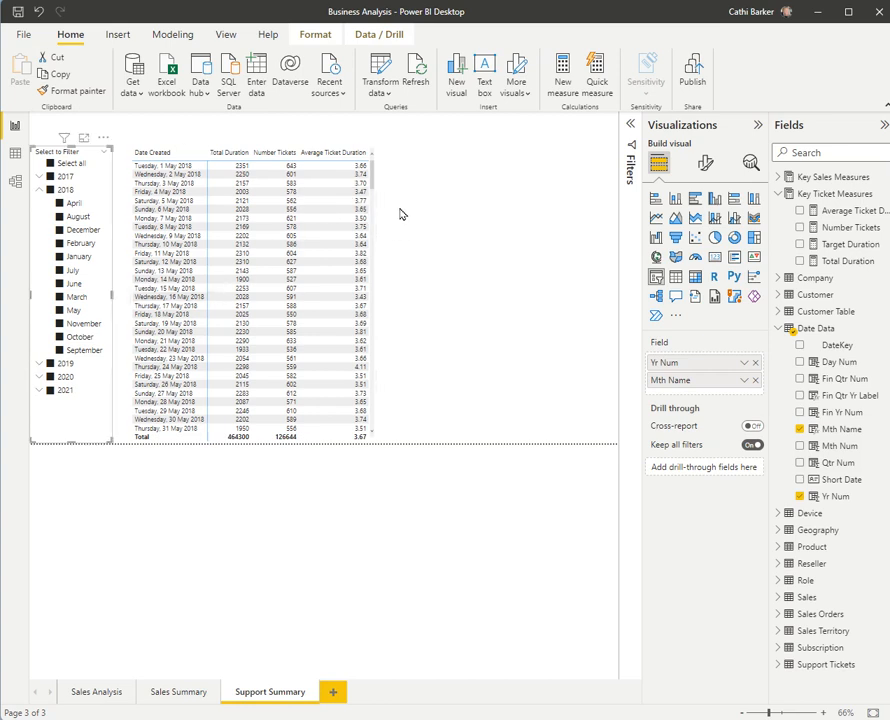
{"action": "left_click", "coordinate": [155, 152]}
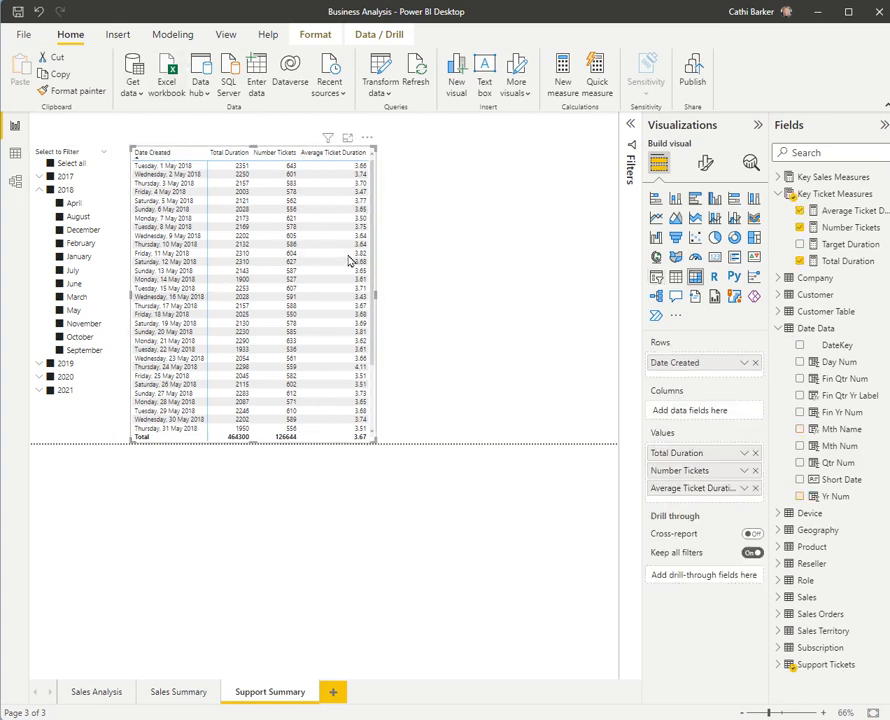
{"action": "left_click_drag", "start_coordinate": [349, 261], "coordinate": [330, 264]}
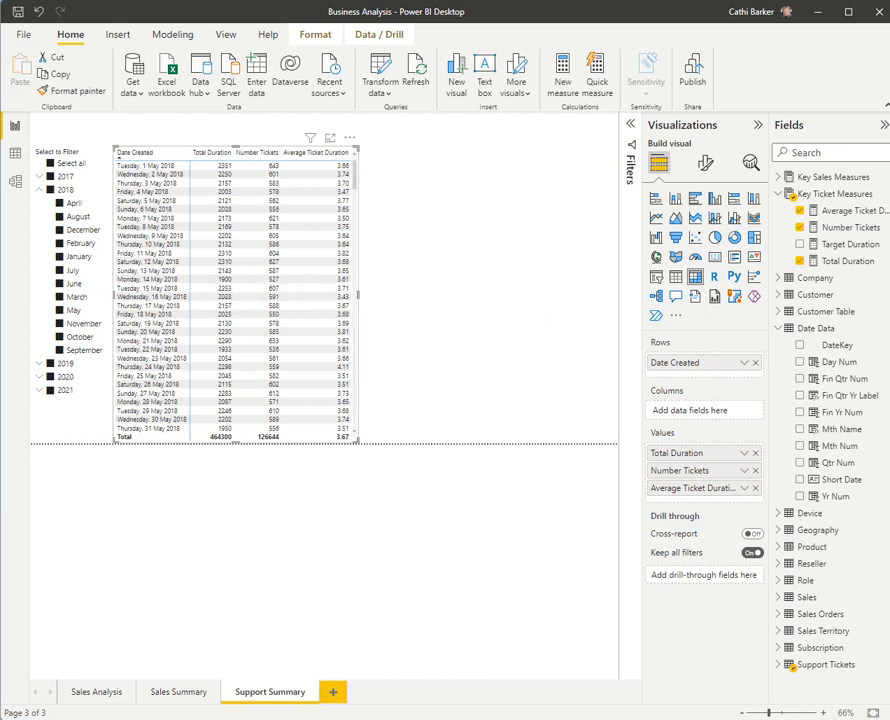
Step: Collapse all the expanded years in the slicer
{"action": "right_click", "coordinate": [67, 191]}
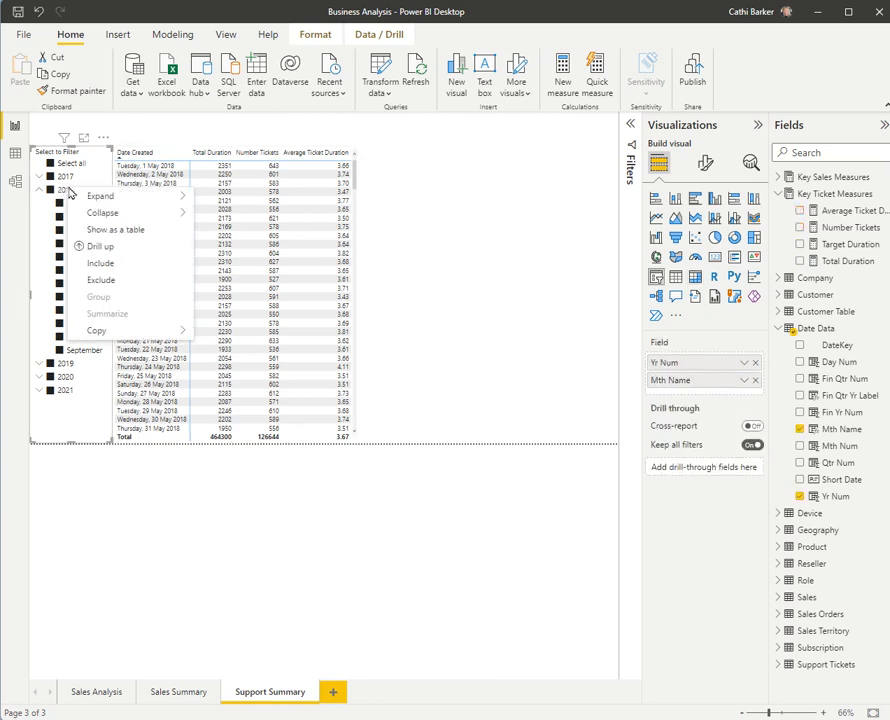
{"action": "mouse_move", "coordinate": [193, 222]}
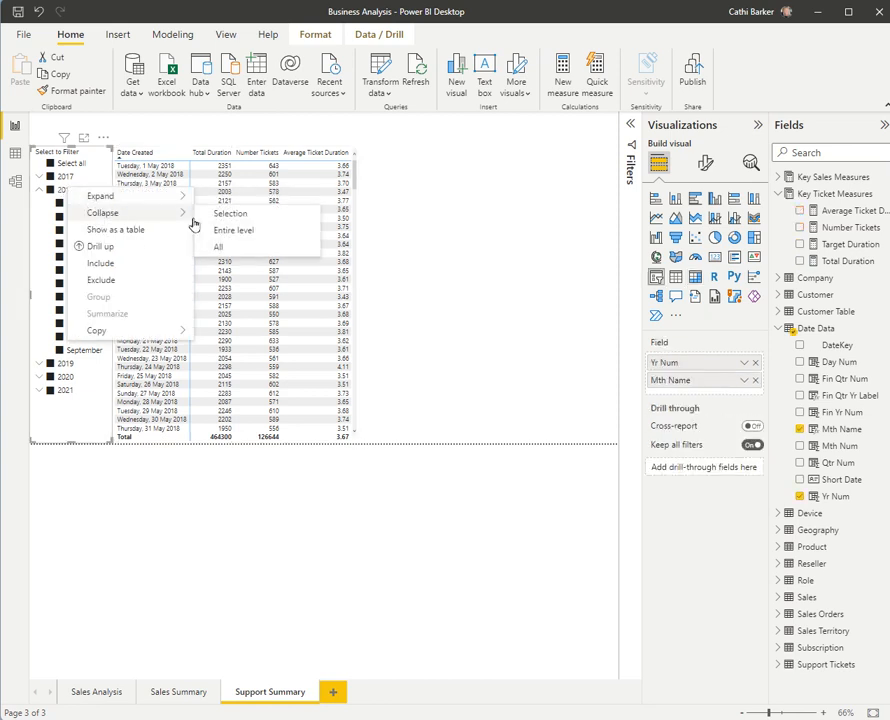
{"action": "left_click", "coordinate": [219, 246]}
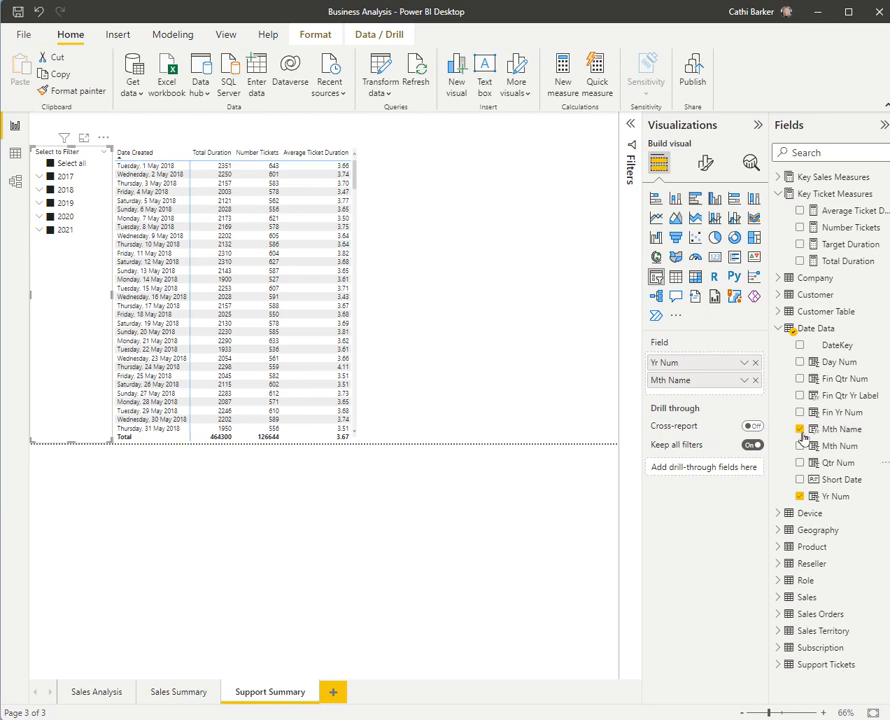
Step: Add a KPI visual with Average Ticket Duration as value, Day Num as trend axis and Target Duration as target
{"action": "left_click", "coordinate": [514, 296]}
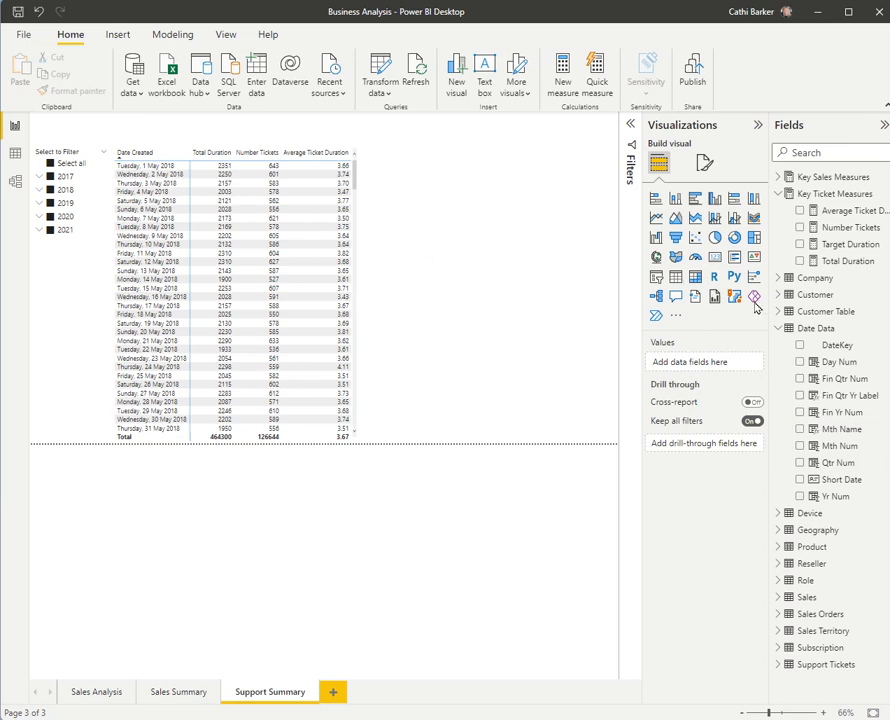
{"action": "left_click", "coordinate": [754, 258]}
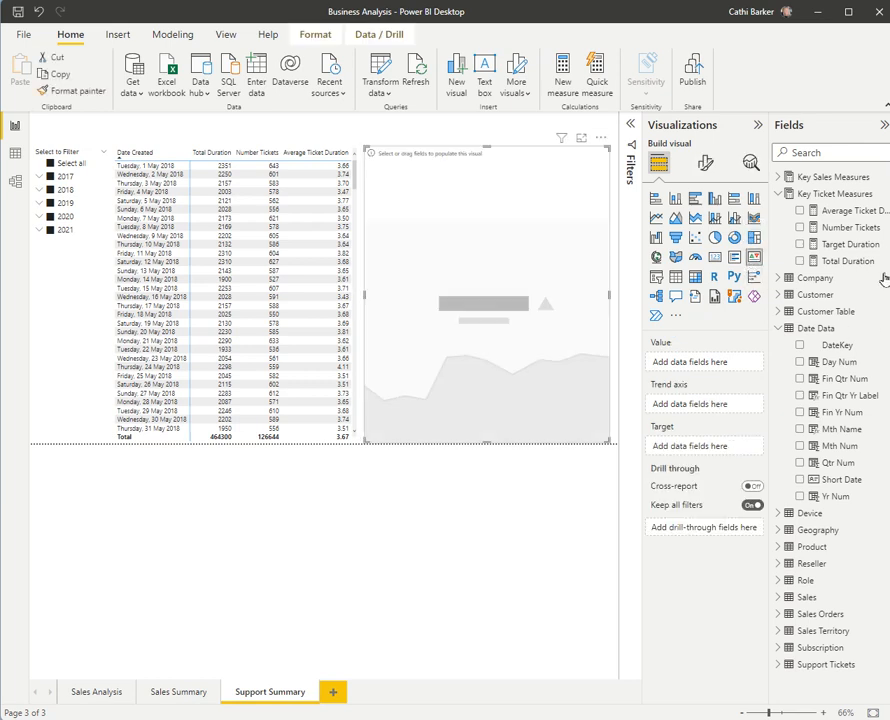
{"action": "left_click_drag", "start_coordinate": [866, 212], "coordinate": [736, 365]}
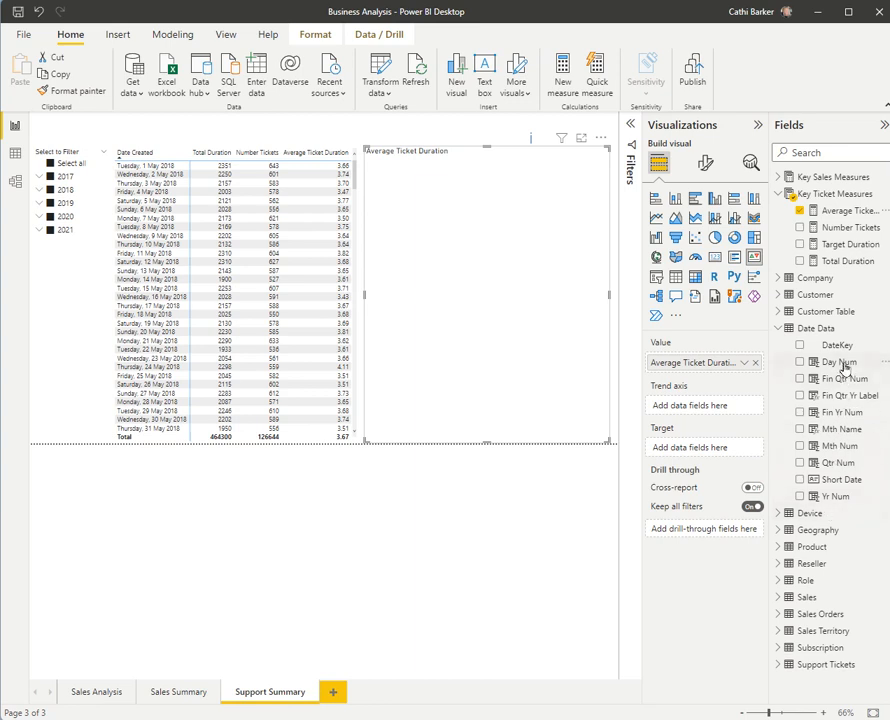
{"action": "left_click_drag", "start_coordinate": [843, 366], "coordinate": [722, 410]}
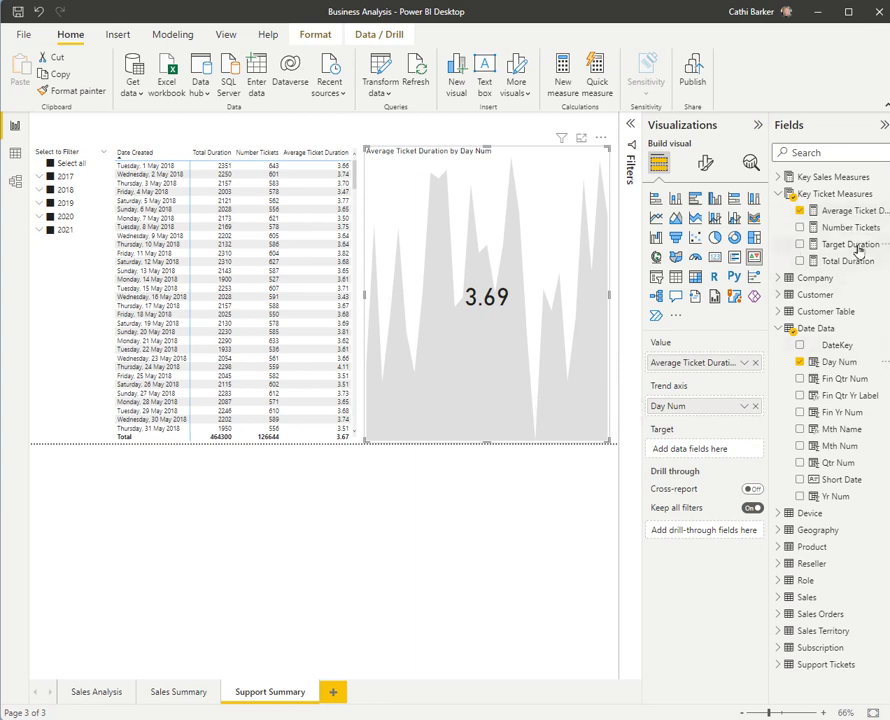
{"action": "left_click_drag", "start_coordinate": [855, 250], "coordinate": [738, 456]}
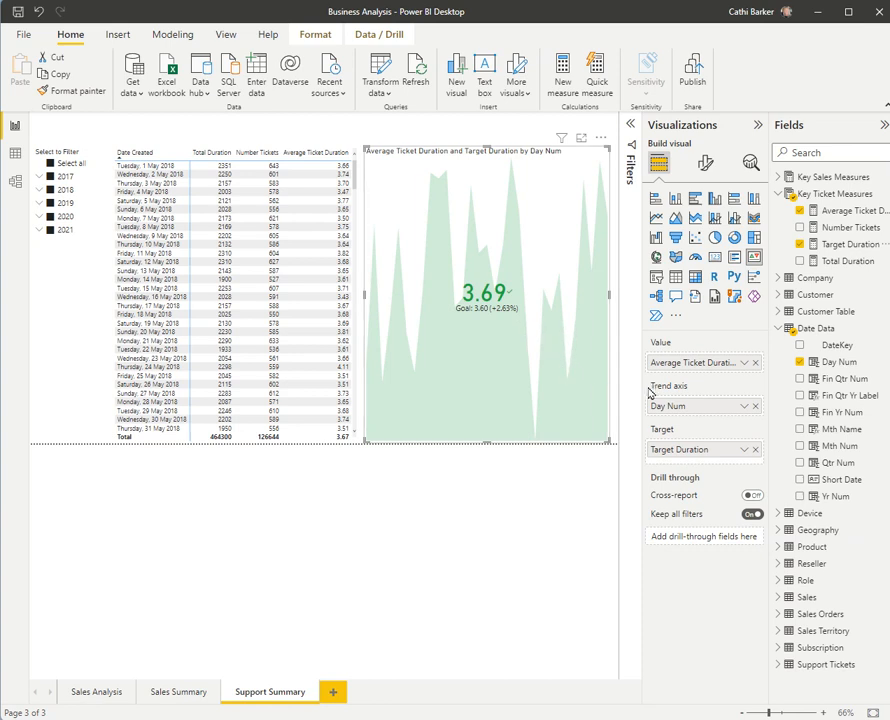
{"action": "left_click_drag", "start_coordinate": [690, 363], "coordinate": [503, 457]}
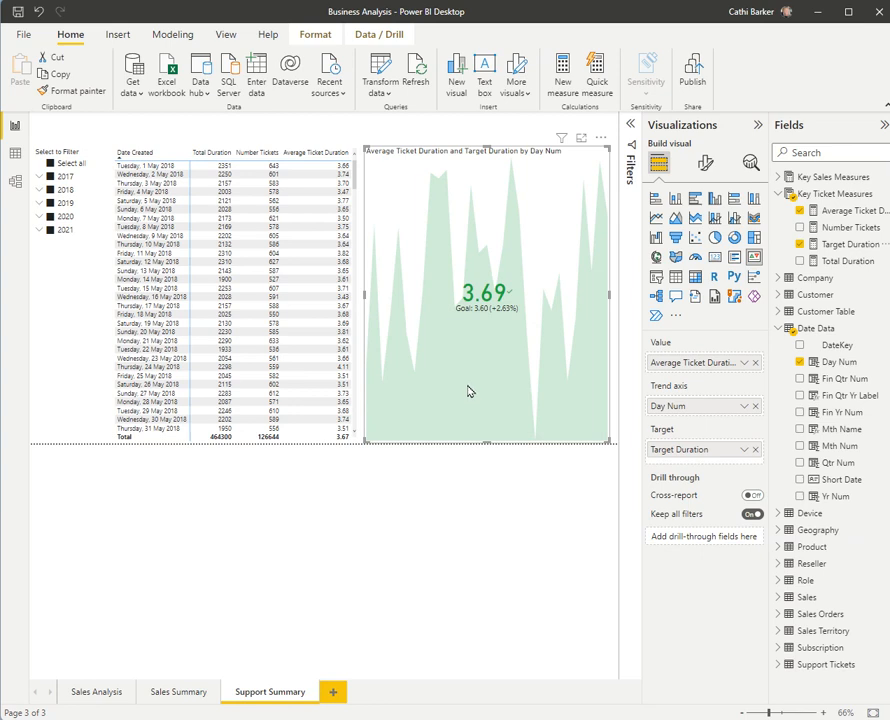
Step: Set the KPI's trend axis direction to "Low is good"
{"action": "left_click", "coordinate": [706, 163]}
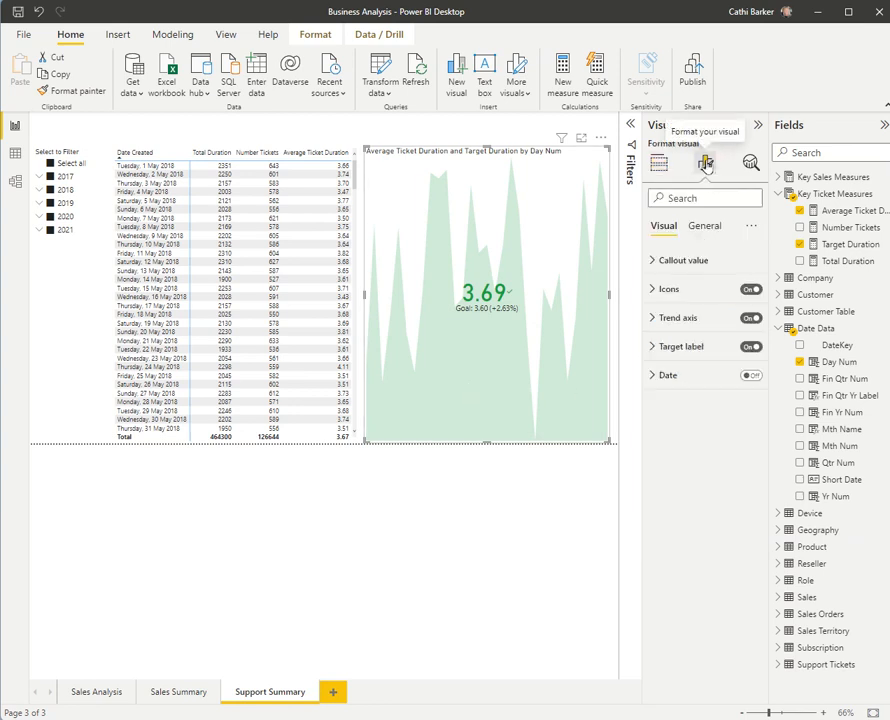
{"action": "left_click", "coordinate": [652, 318]}
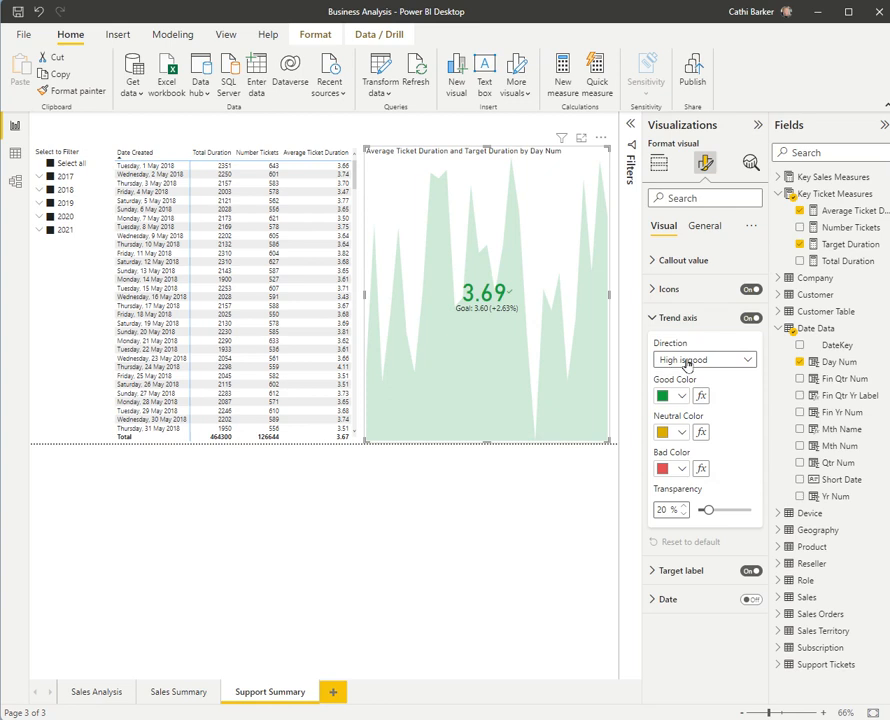
{"action": "left_click", "coordinate": [748, 364]}
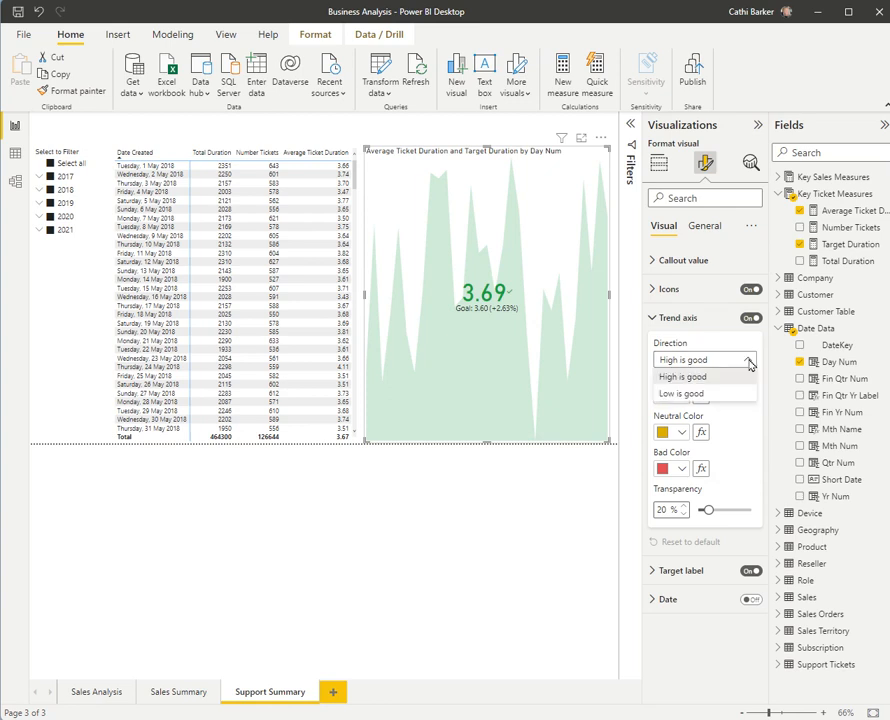
{"action": "left_click", "coordinate": [716, 394]}
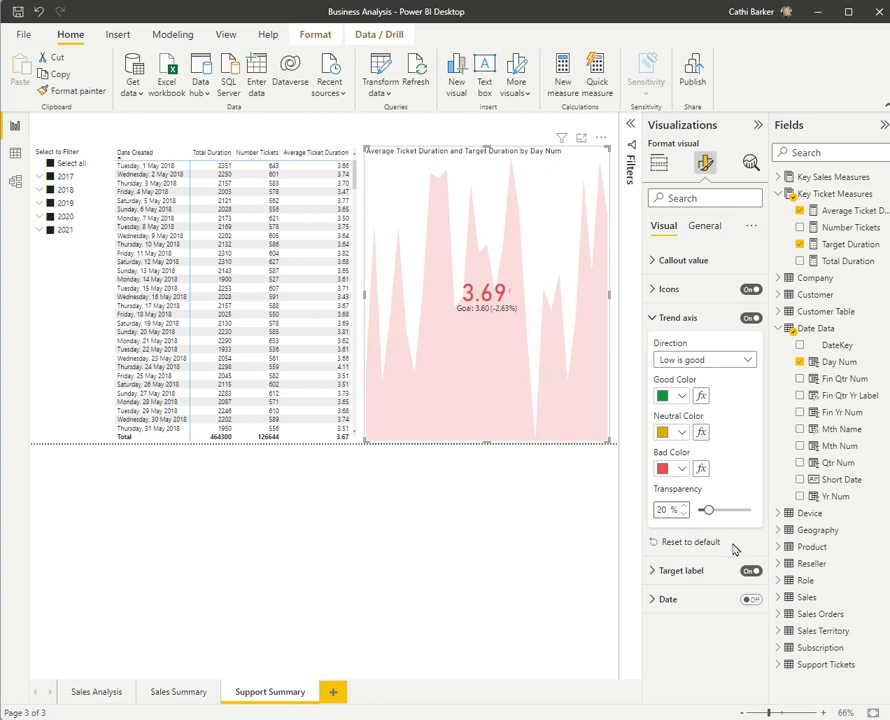
Step: Change the KPI's target label text to "Target"
{"action": "left_click", "coordinate": [652, 570]}
{"action": "scroll", "coordinate": [712, 600], "scroll_direction": "down", "scroll_amount": 1}
{"action": "scroll", "coordinate": [716, 609], "scroll_direction": "down", "scroll_amount": 2}
{"action": "left_click_drag", "start_coordinate": [693, 599], "coordinate": [603, 609]}
{"action": "type", "text": "Target"}
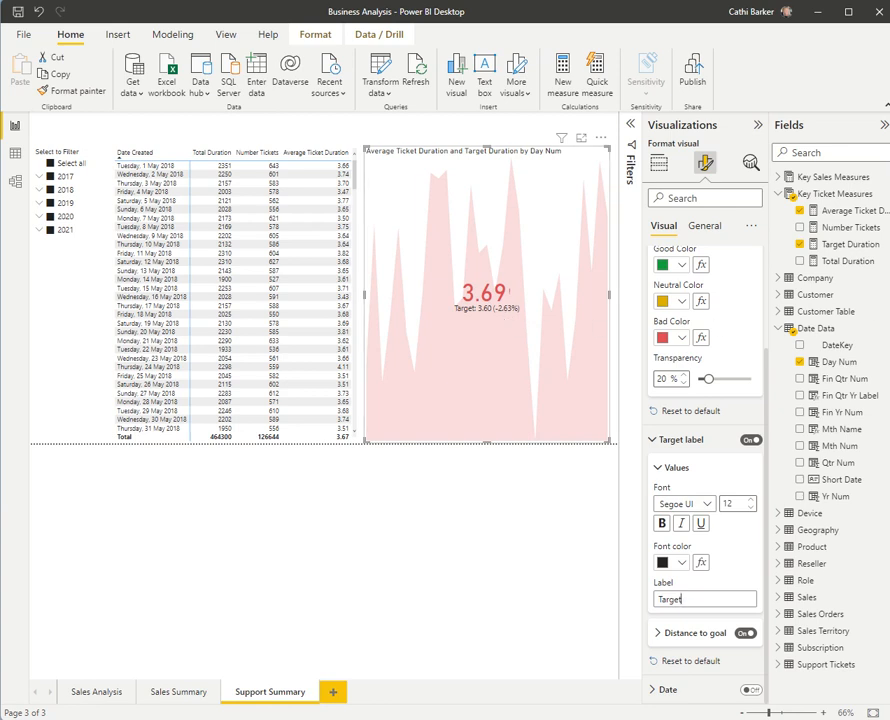
Step: Change the KPI's title to "Average vs Target Ticket Duration"
{"action": "left_click", "coordinate": [703, 228]}
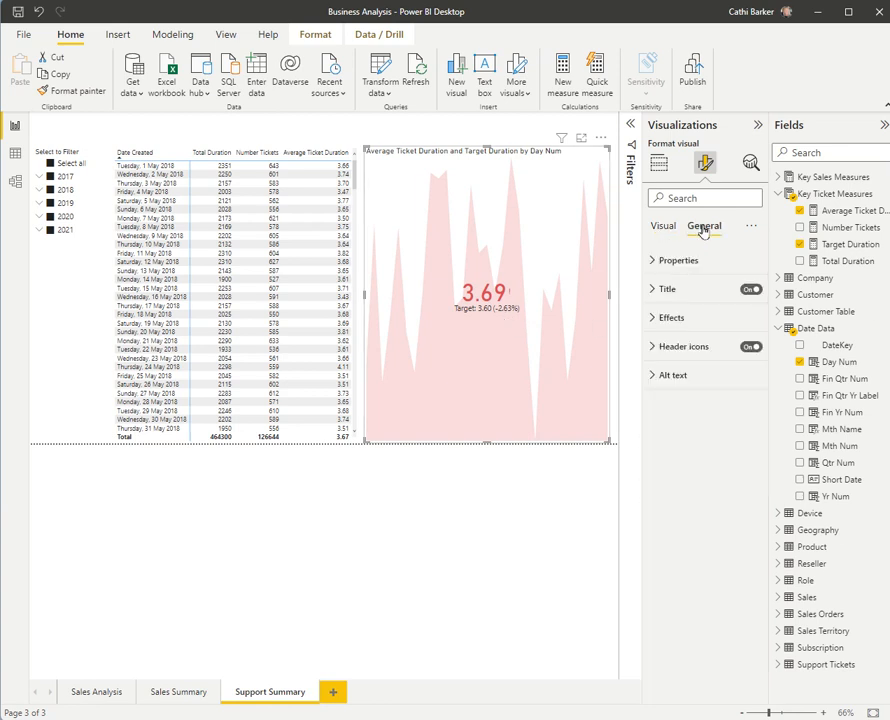
{"action": "left_click", "coordinate": [657, 289]}
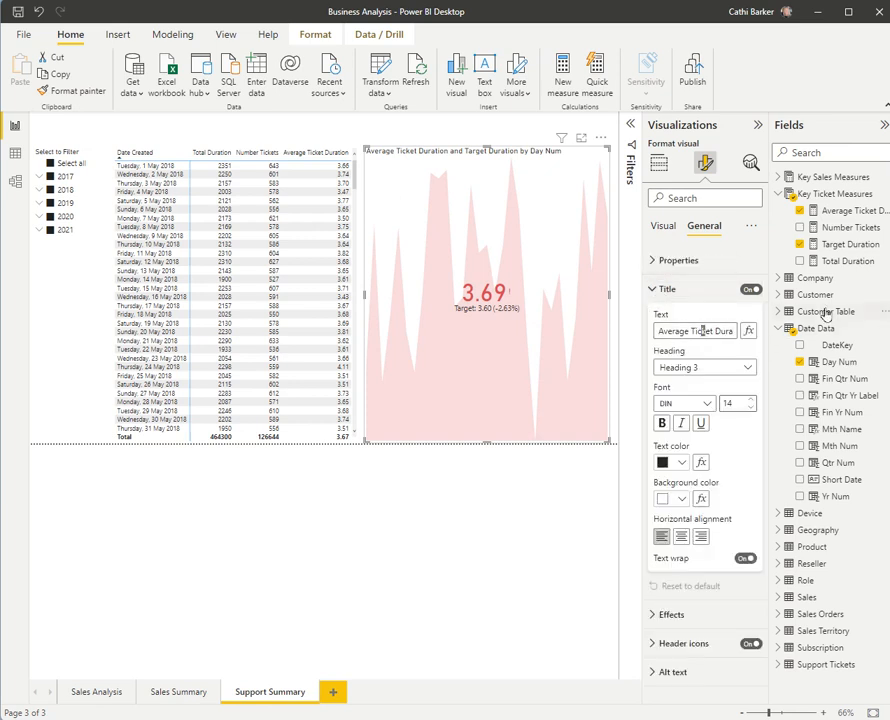
{"action": "type", "text": "vs "}
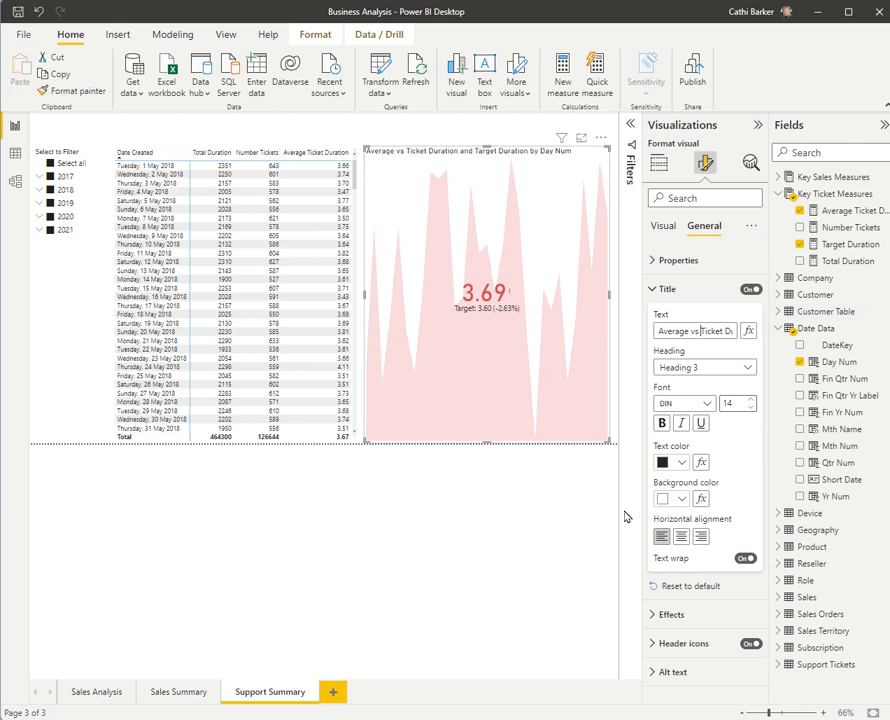
{"action": "type", "text": "Target"}
{"action": "key", "text": "End"}
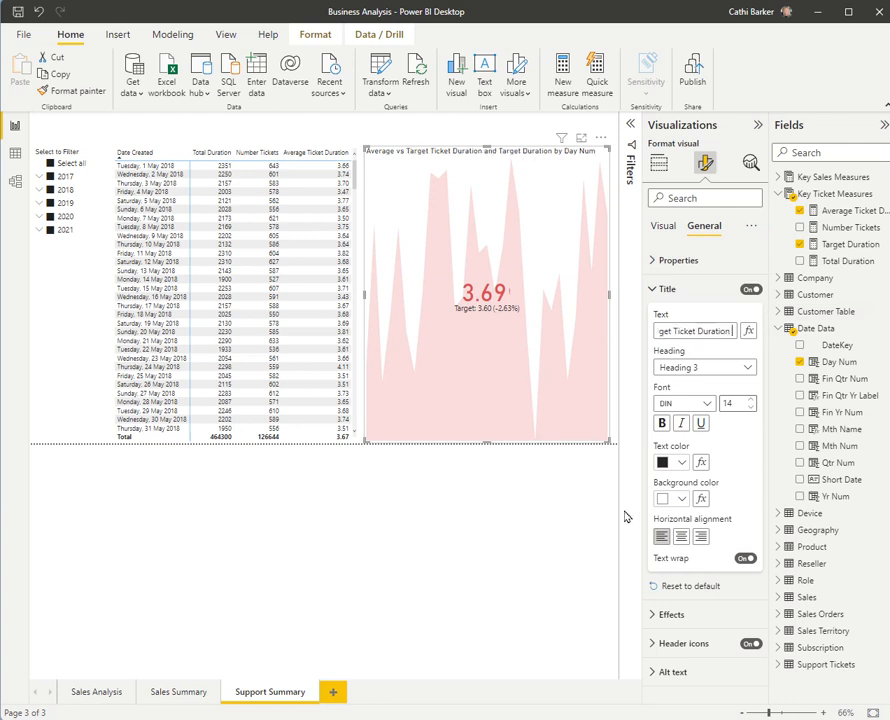
{"action": "key", "text": "ctrl+shift+Right"}
{"action": "key", "text": "ctrl+shift+Right"}
{"action": "key", "text": "ctrl+shift+Right"}
{"action": "key", "text": "ctrl+shift+Right"}
{"action": "key", "text": "ctrl+shift+Right"}
{"action": "key", "text": "ctrl+shift+Right"}
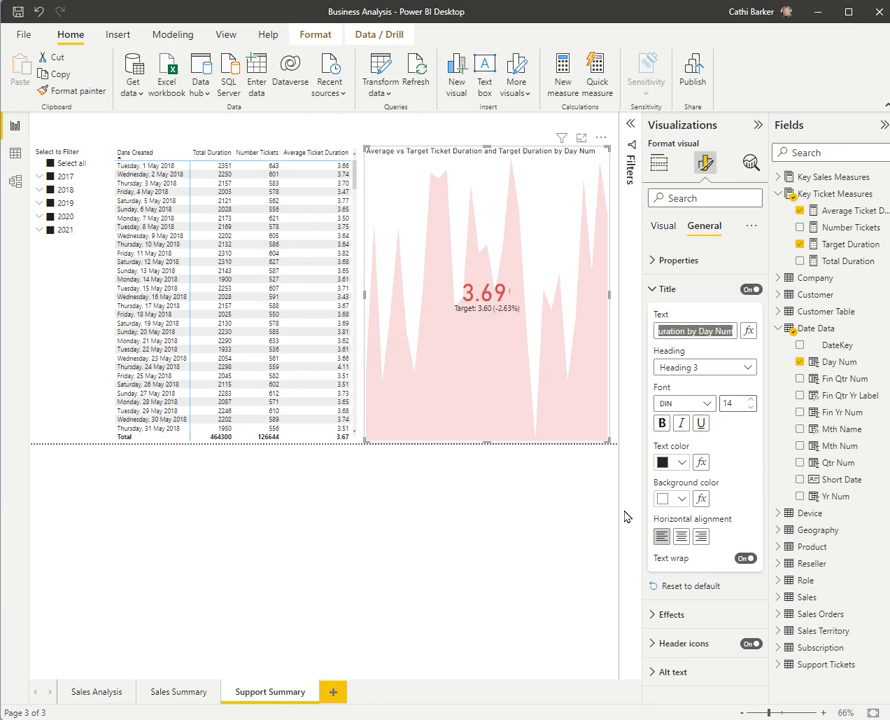
{"action": "key", "text": "BackSpace"}
{"action": "key", "text": "BackSpace"}
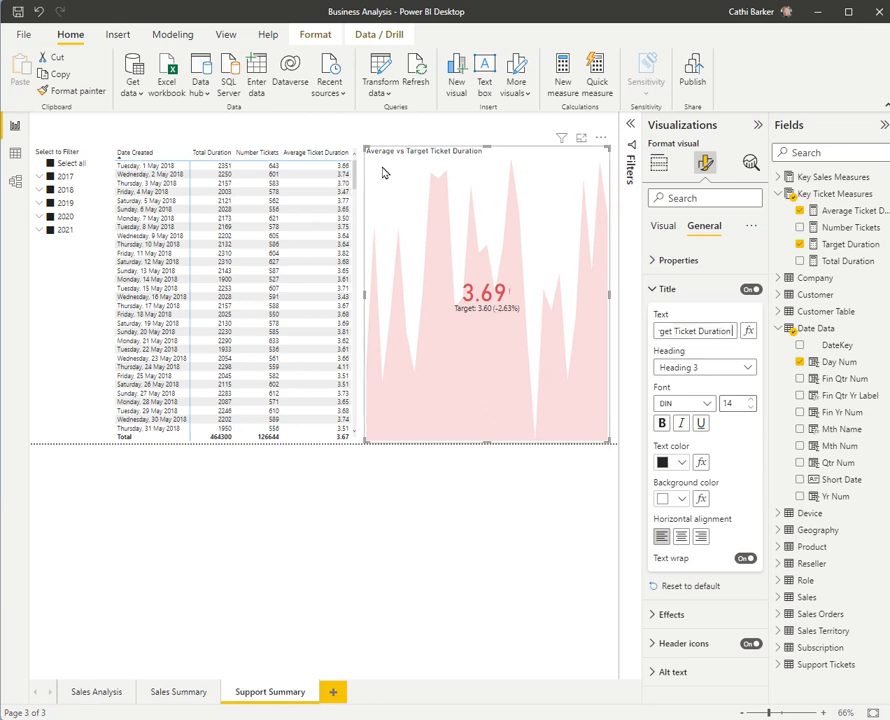
Step: Clear the full selection in the year and month slicer and filter the page by June 2018, followed by August 2018
{"action": "key", "text": "Return"}
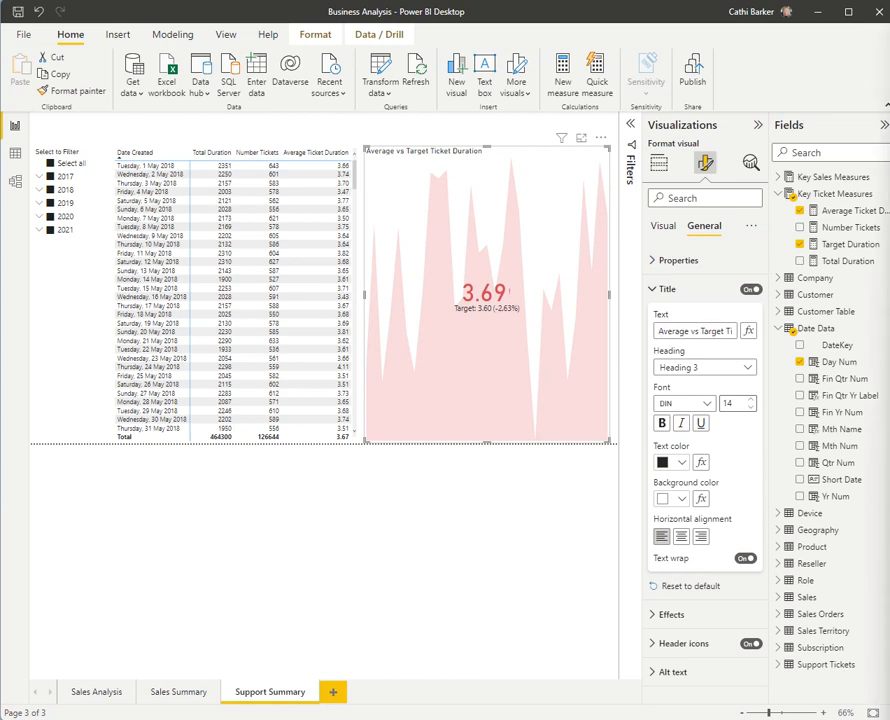
{"action": "left_click", "coordinate": [53, 166]}
{"action": "left_click", "coordinate": [39, 190]}
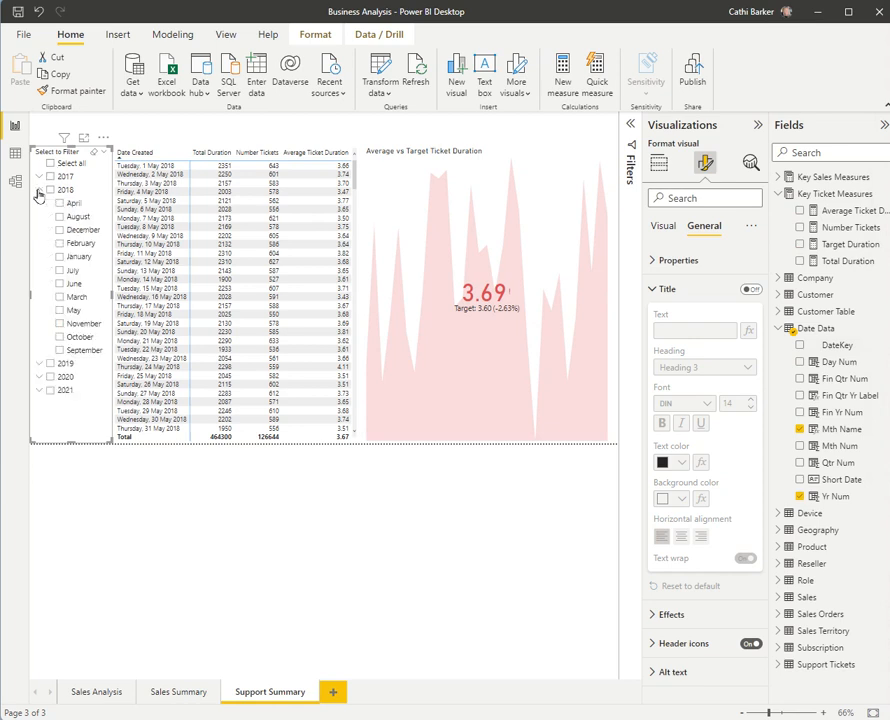
{"action": "left_click", "coordinate": [70, 286]}
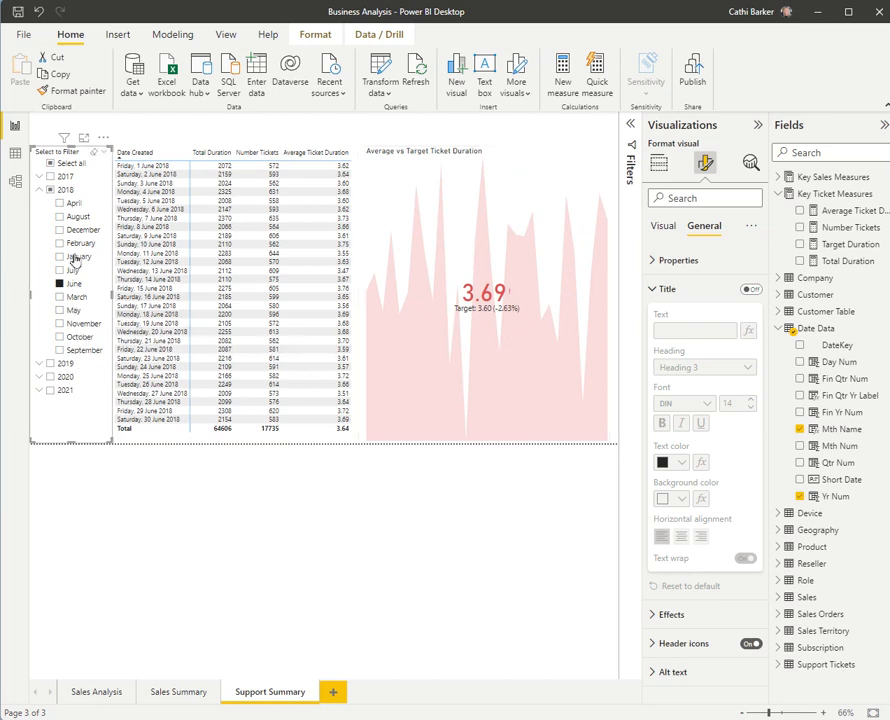
{"action": "left_click", "coordinate": [84, 218]}
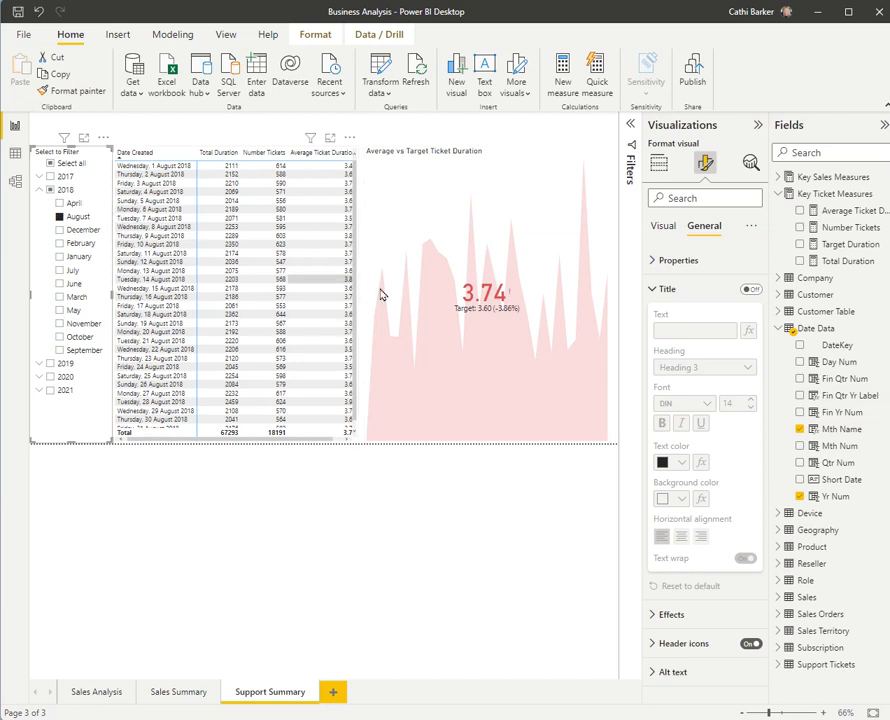
Step: Check how the KPI responds to individual matrix days, including 13 and 12 August 2018, and clear the row selection
{"action": "left_click", "coordinate": [147, 271]}
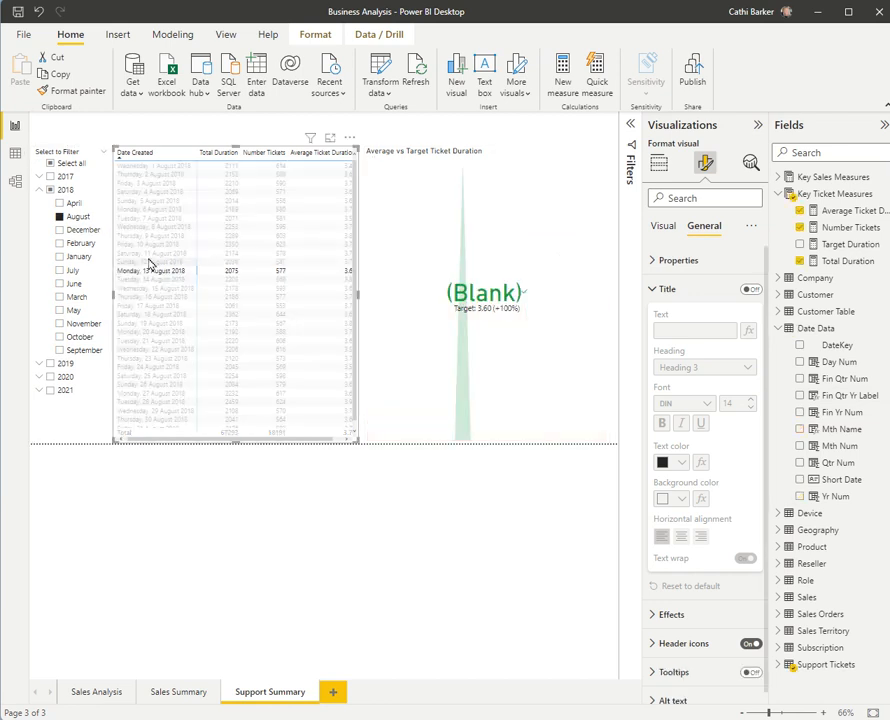
{"action": "left_click", "coordinate": [150, 261]}
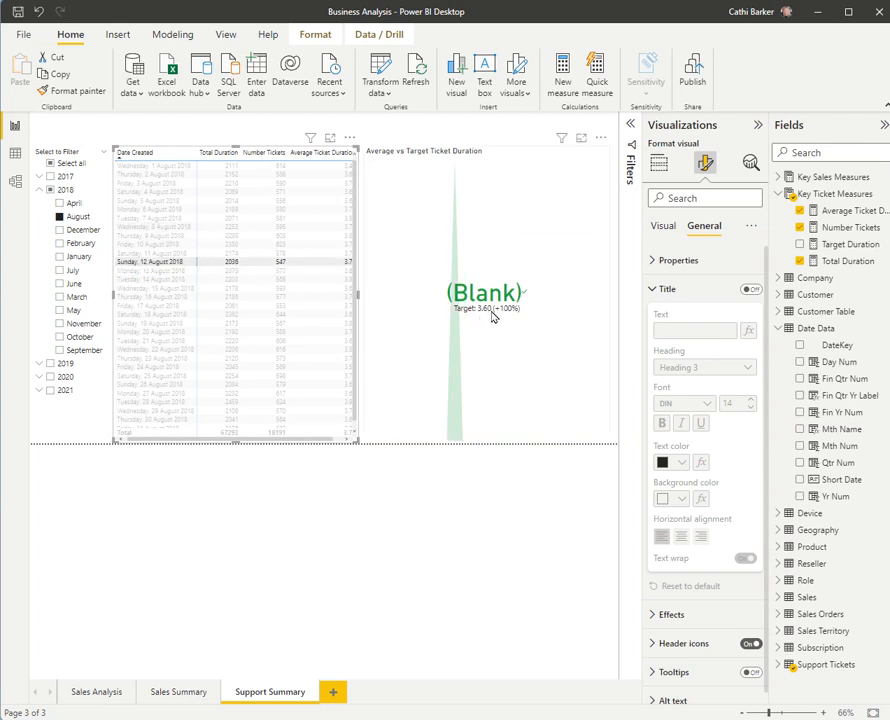
{"action": "left_click", "coordinate": [156, 238]}
{"action": "left_click", "coordinate": [156, 241]}
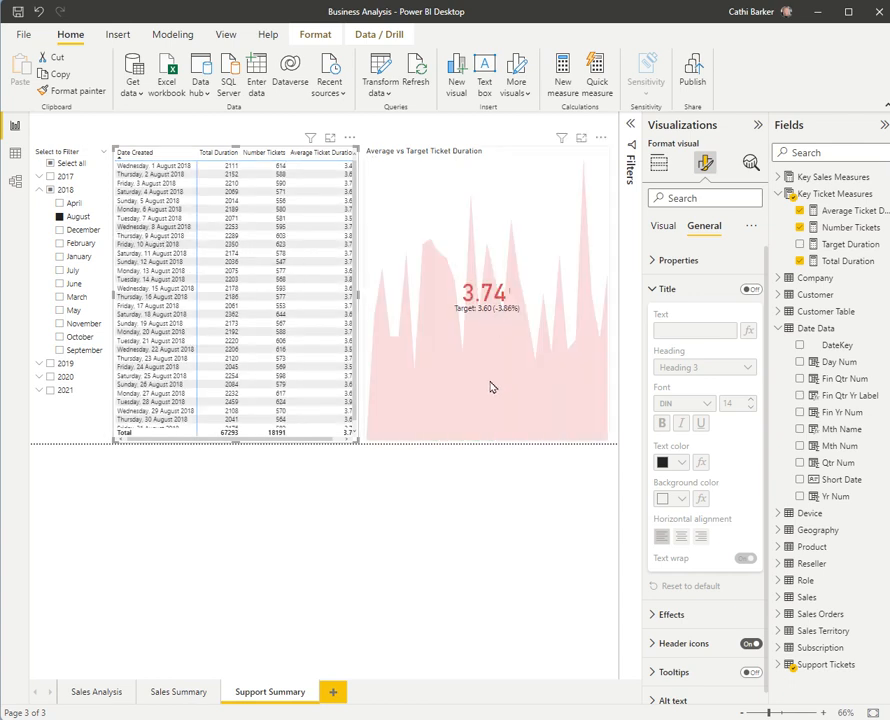